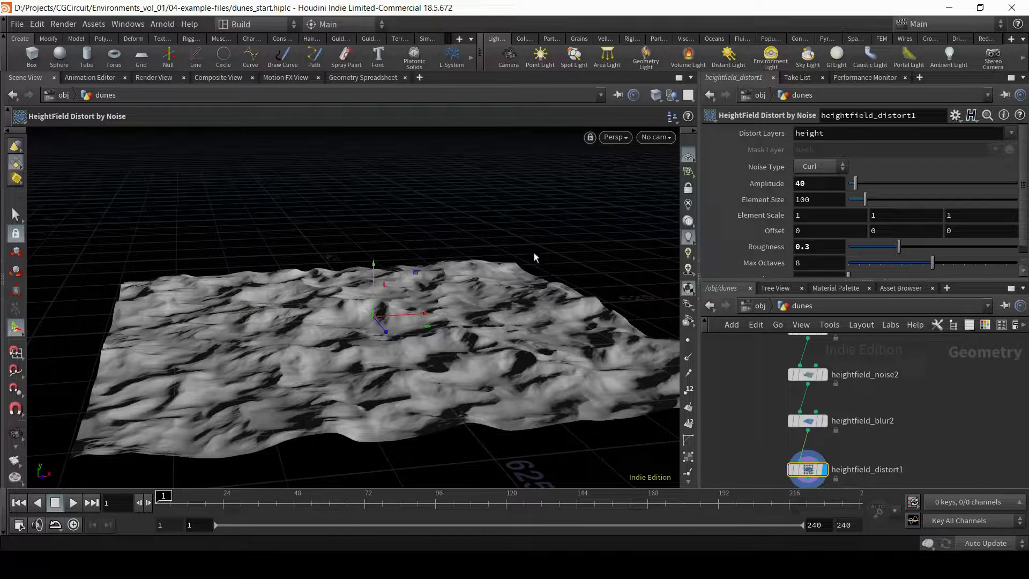
Tumble the viewport down to a low angle over the Curl-distorted dune heightfield.
key("Escape")
left_click_drag(563, 276, 469, 292)
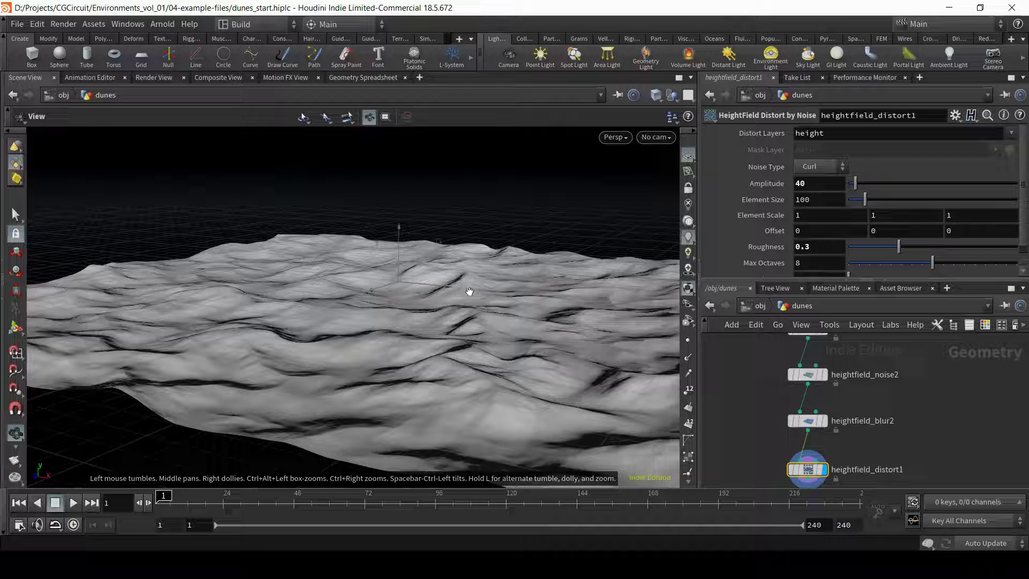
key("Return")
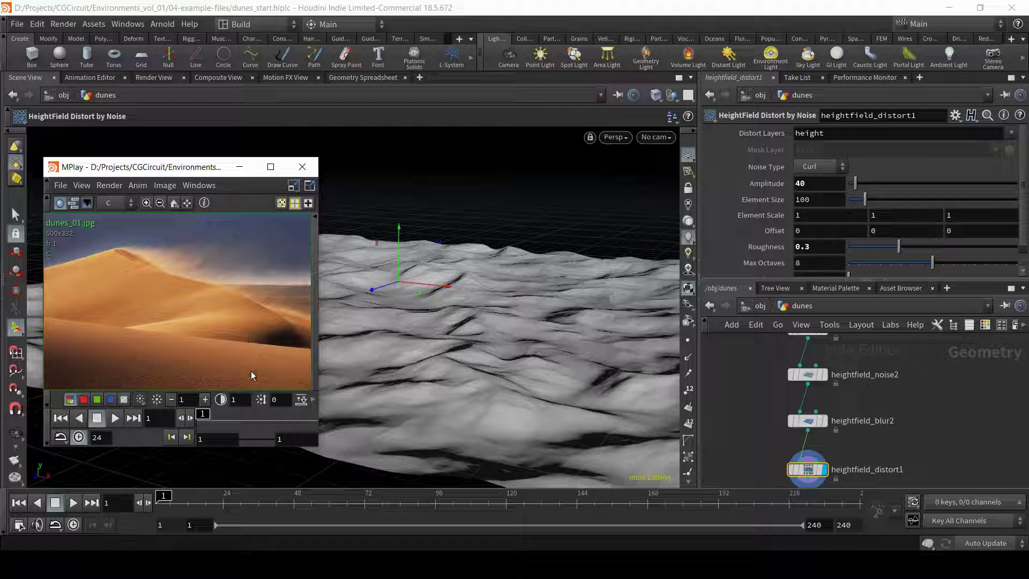
Minimize the MPlay reference and display the flat heightfield1 terrain instead of the distorted dunes.
left_click(240, 172)
scroll(785, 403, "down", 4)
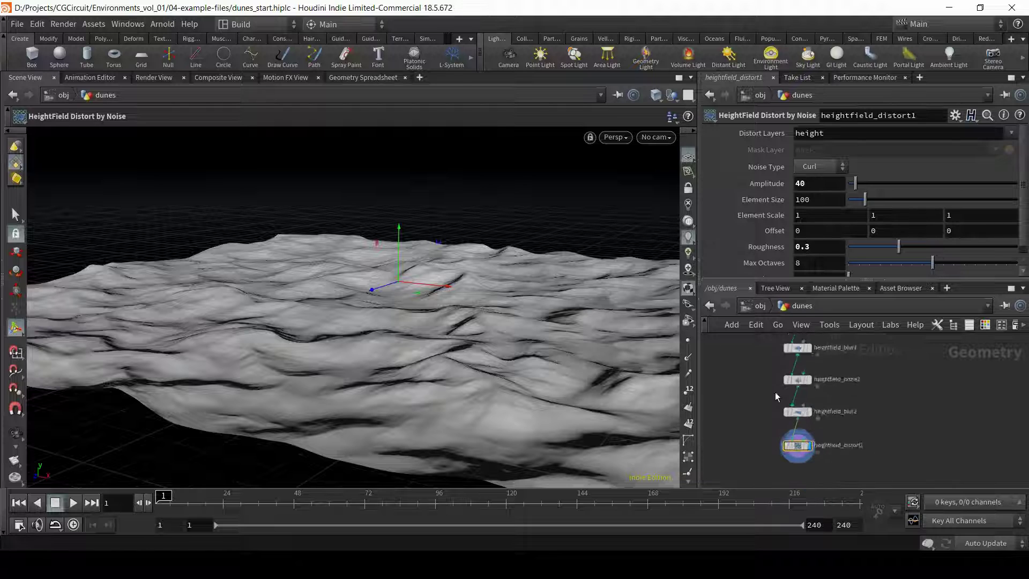
scroll(777, 408, "up", 3)
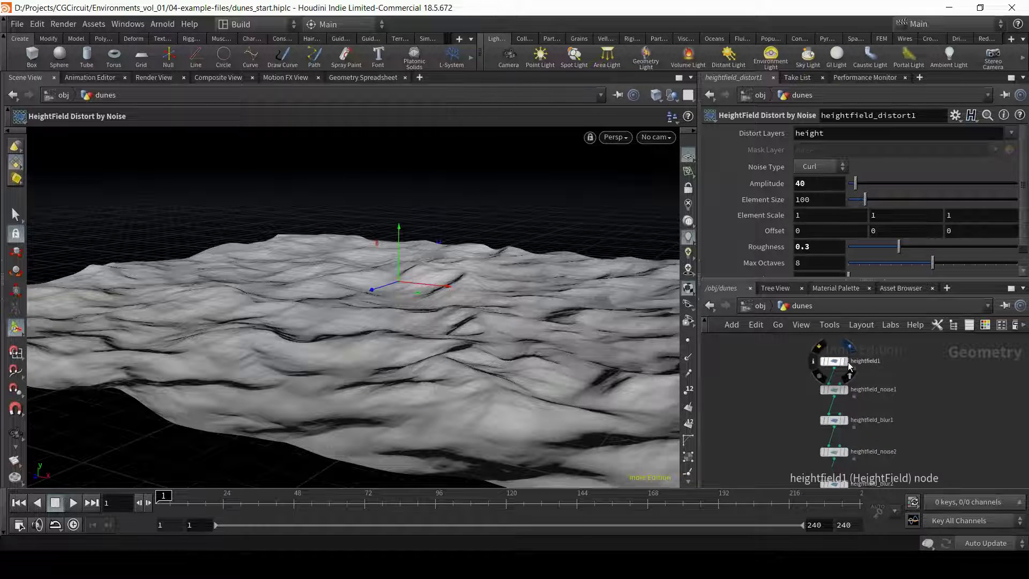
left_click(850, 366)
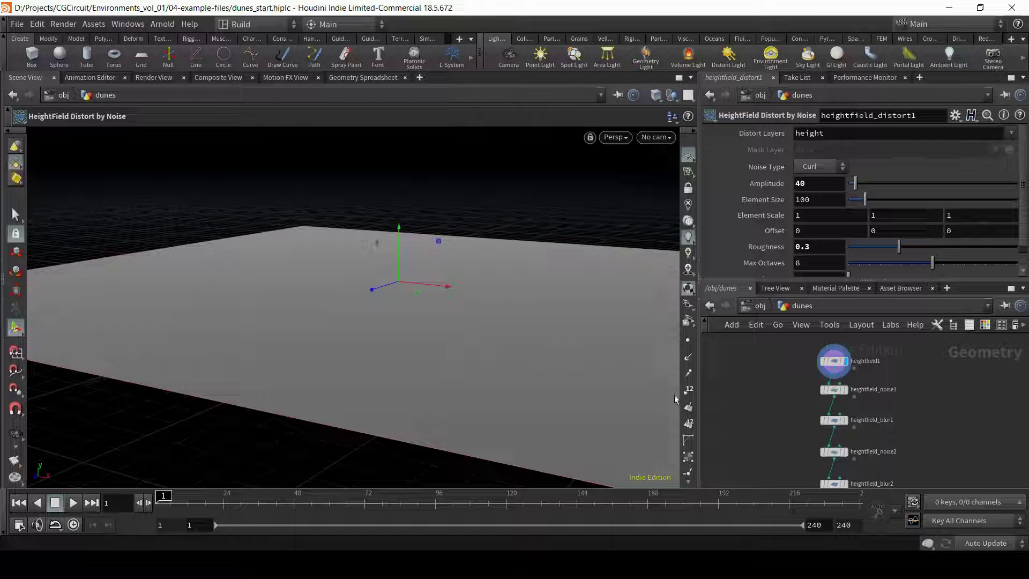
Create a HeightField Noise node via 'hfno', wire heightfield1 into it, and display its terrain.
key("Tab")
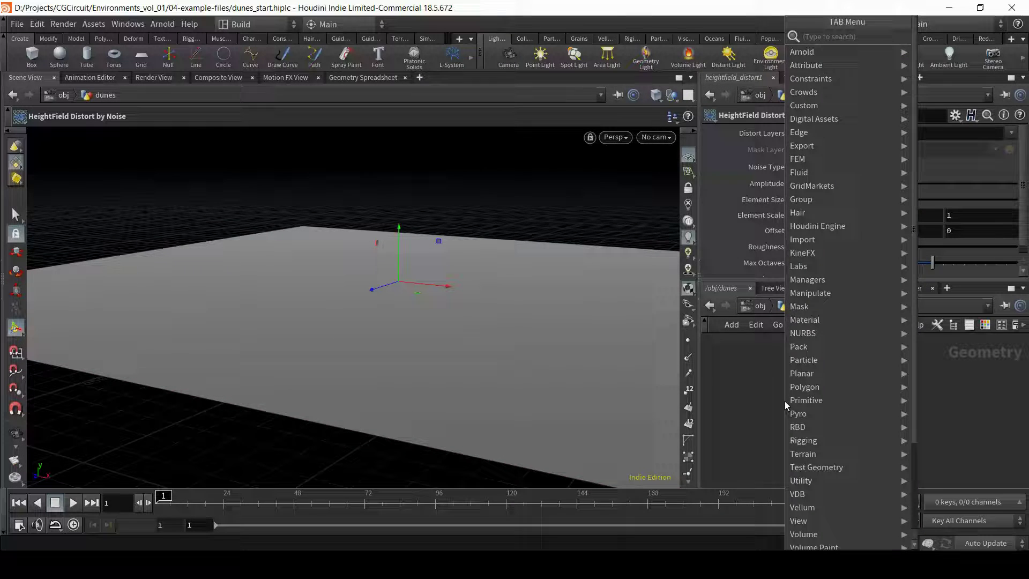
type("hfn")
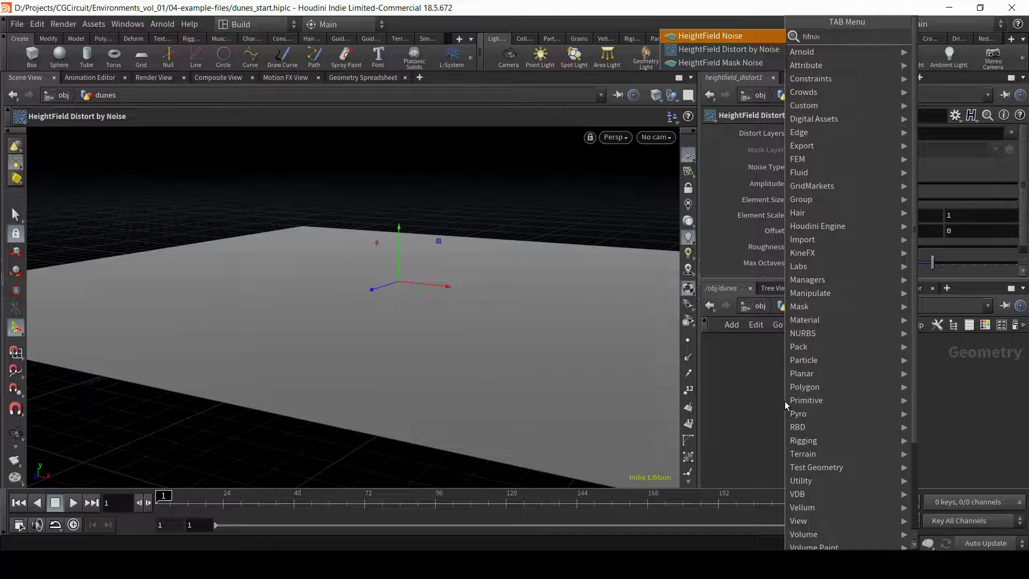
type("o")
key("Return")
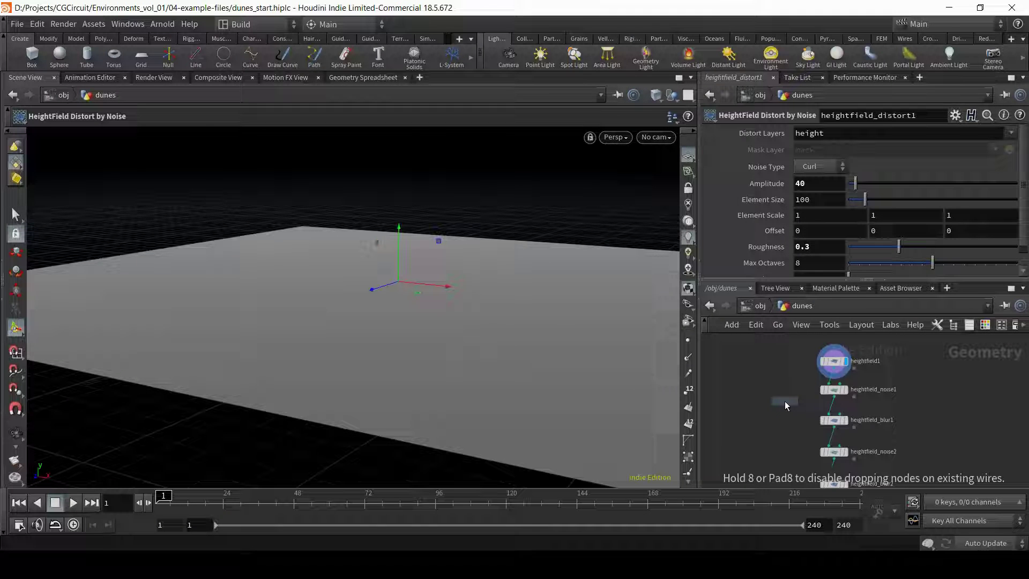
left_click(758, 391)
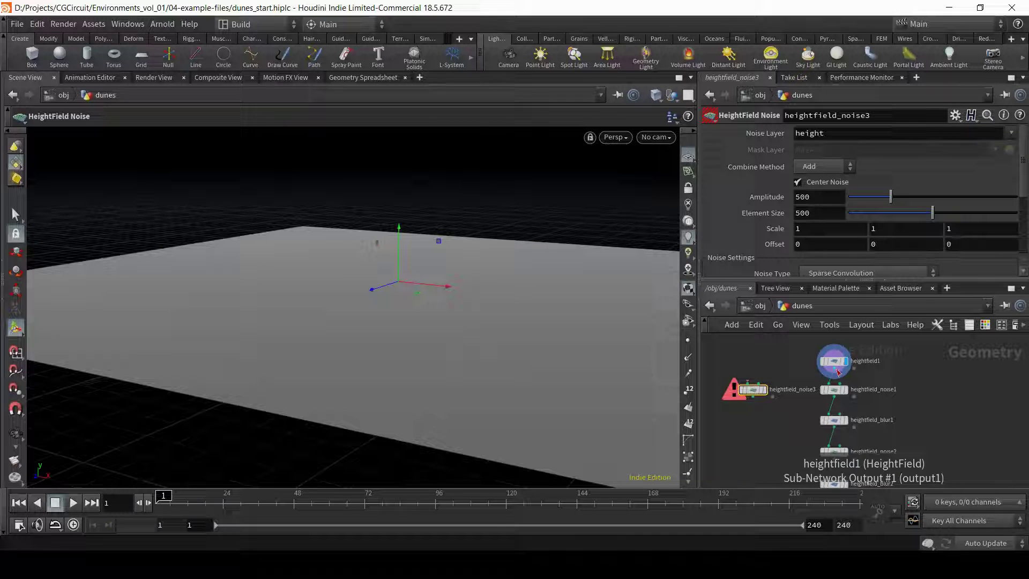
left_click(839, 372)
left_click(768, 393)
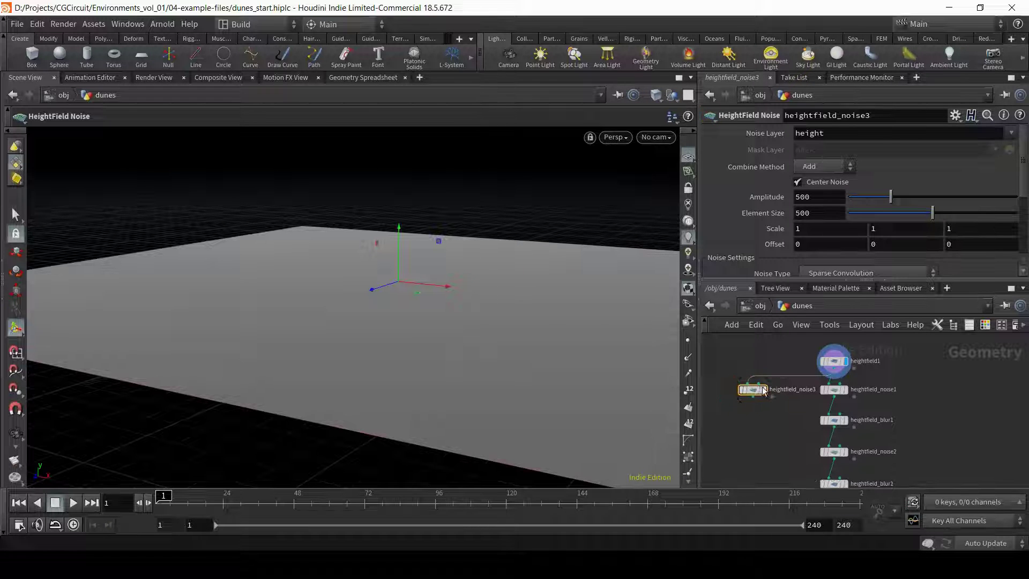
left_click(768, 374)
left_click_drag(754, 391, 741, 393)
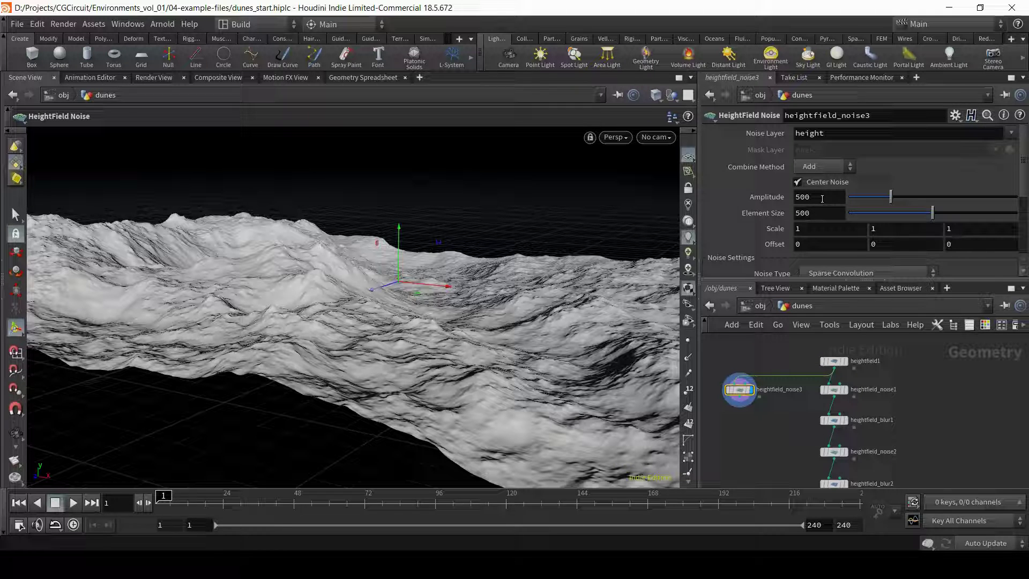
Set heightfield_noise3 Amplitude to .2 and Element Size to 6, then view the ripples up close.
left_click(822, 199)
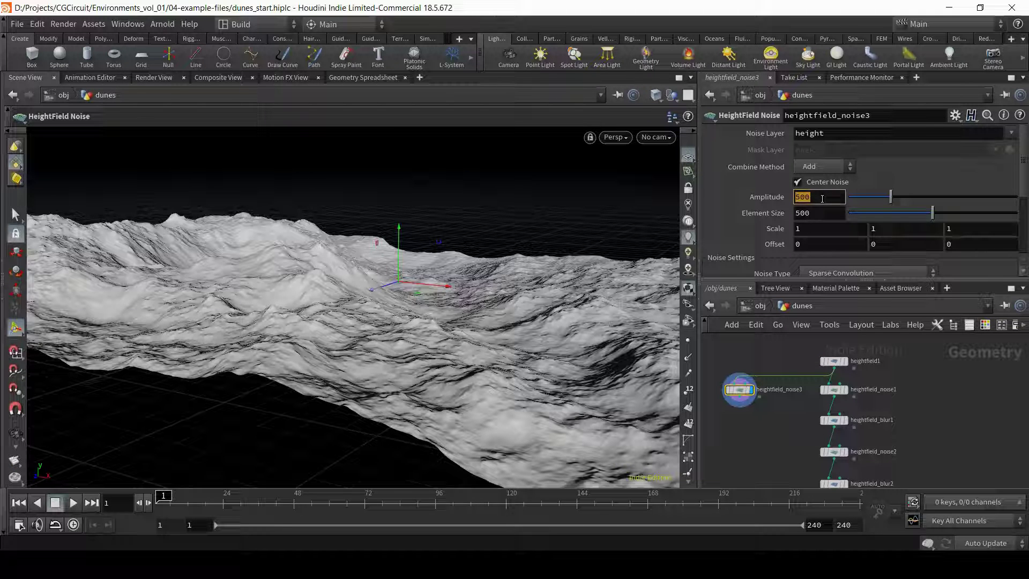
type(".2")
key("Return")
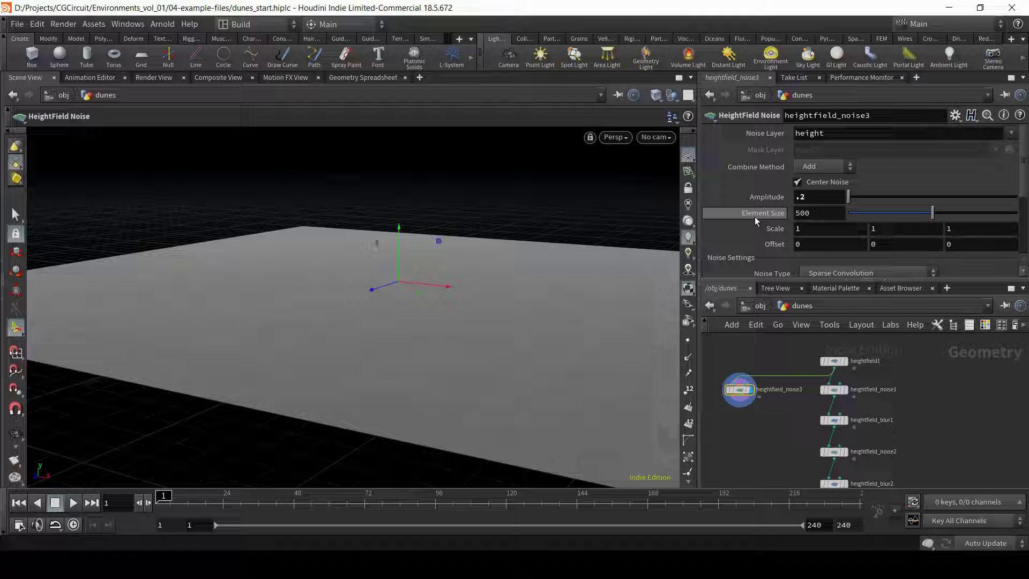
left_click(822, 213)
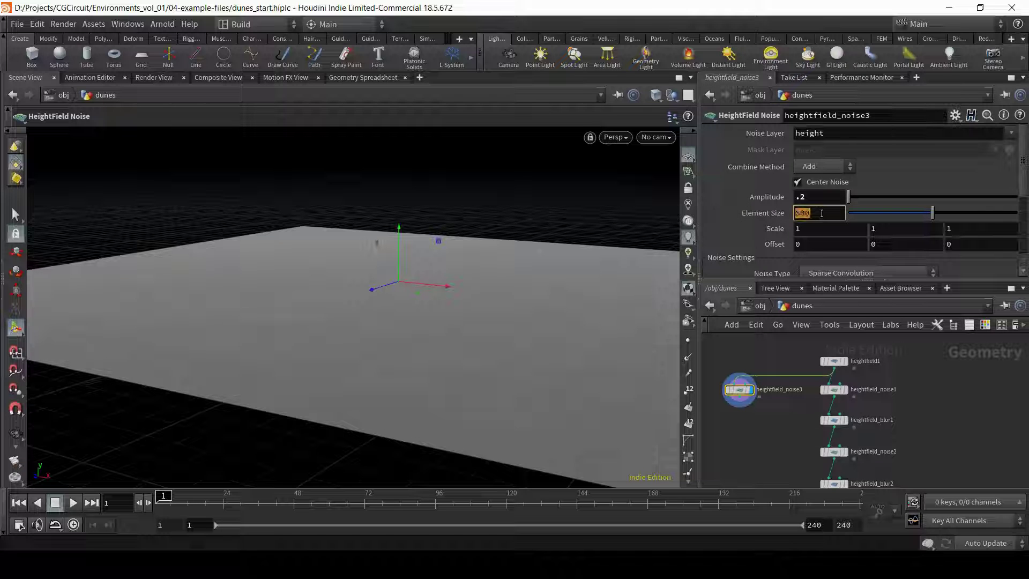
type("6")
key("Return")
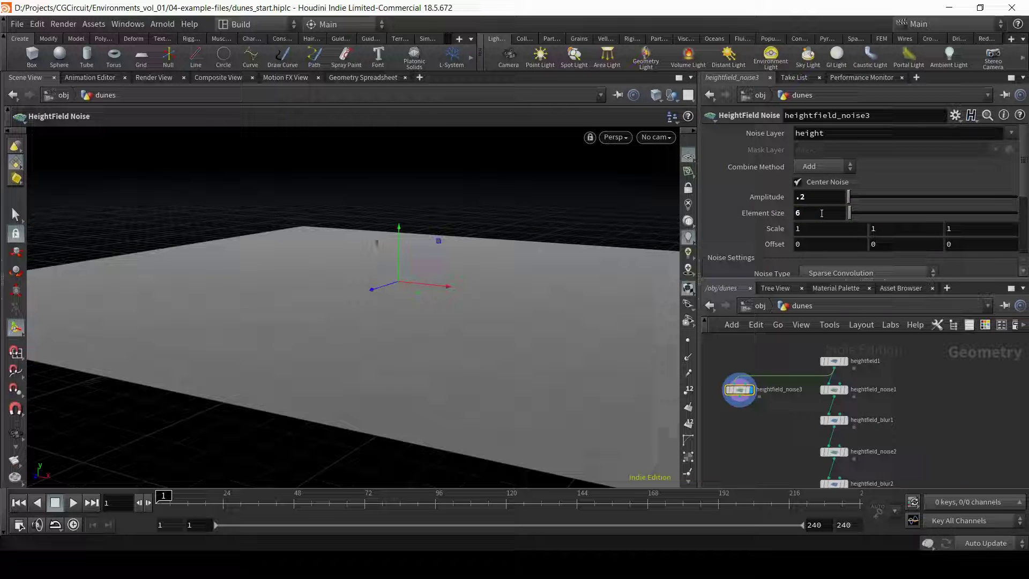
key("Escape")
scroll(400, 333, "up", 6)
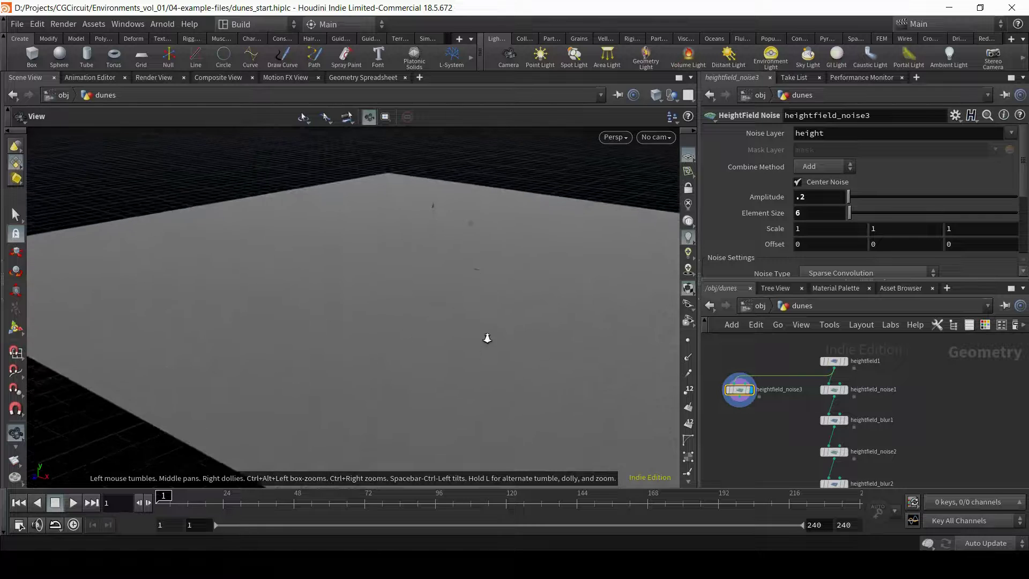
mouse_move(507, 213)
left_mouse_down()
mouse_move(472, 310)
mouse_move(487, 207)
mouse_move(471, 272)
mouse_move(455, 283)
left_mouse_up()
key("Return")
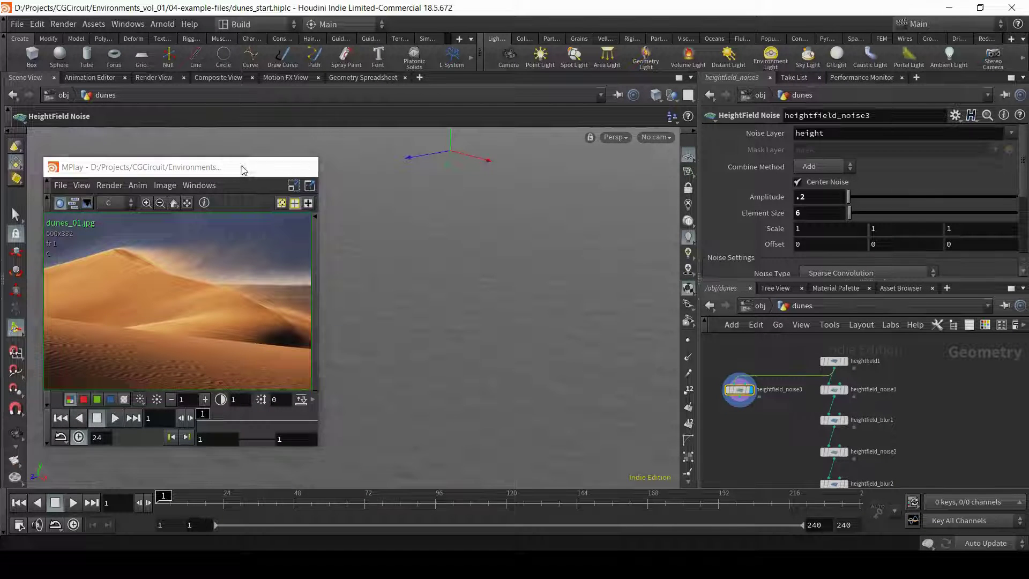
Close the reference photo and try .1 for heightfield_noise3's third Scale value.
left_click(303, 166)
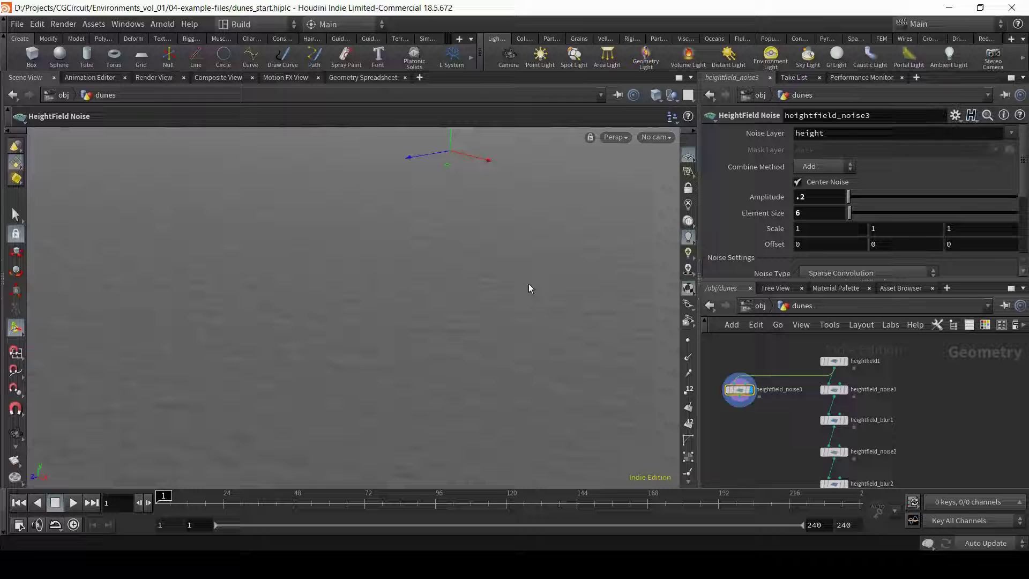
left_click(991, 231)
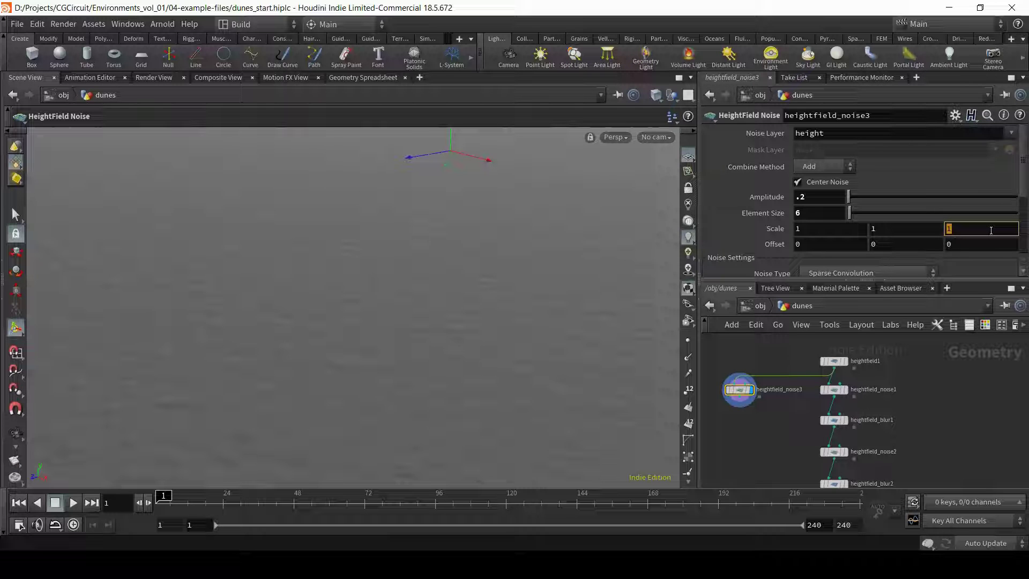
type(".1")
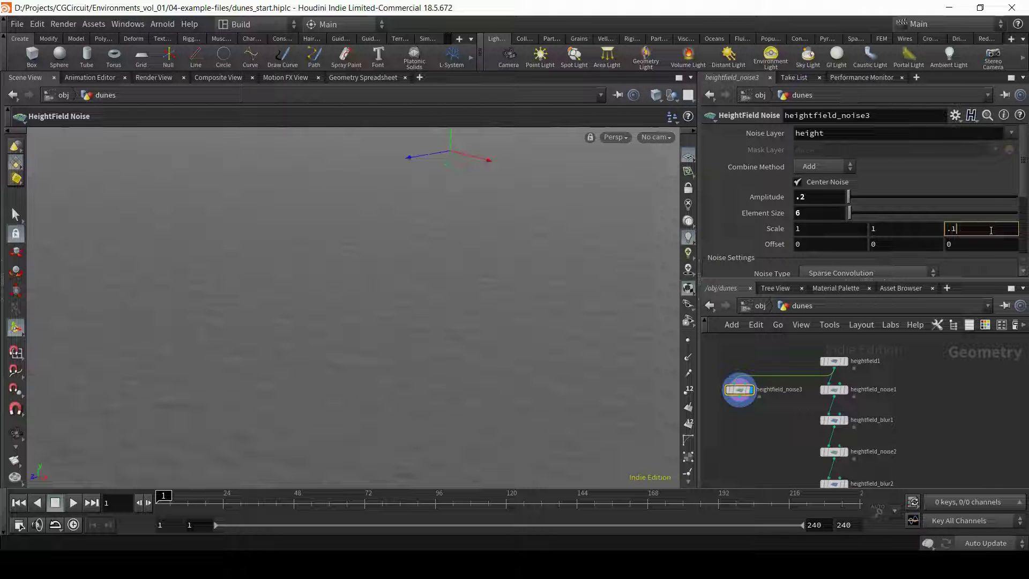
key("Return")
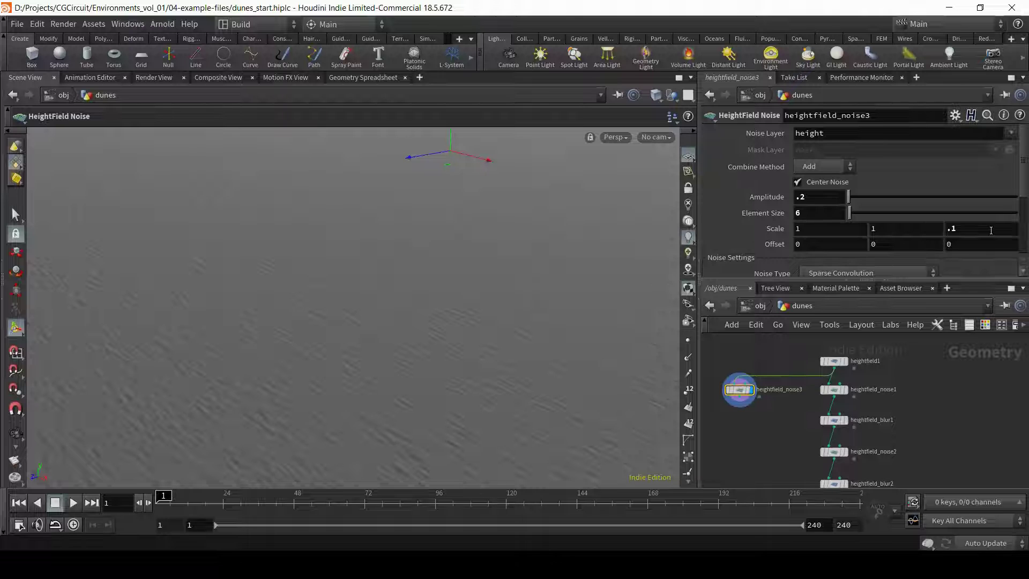
key("Escape")
left_click_drag(467, 352, 432, 338)
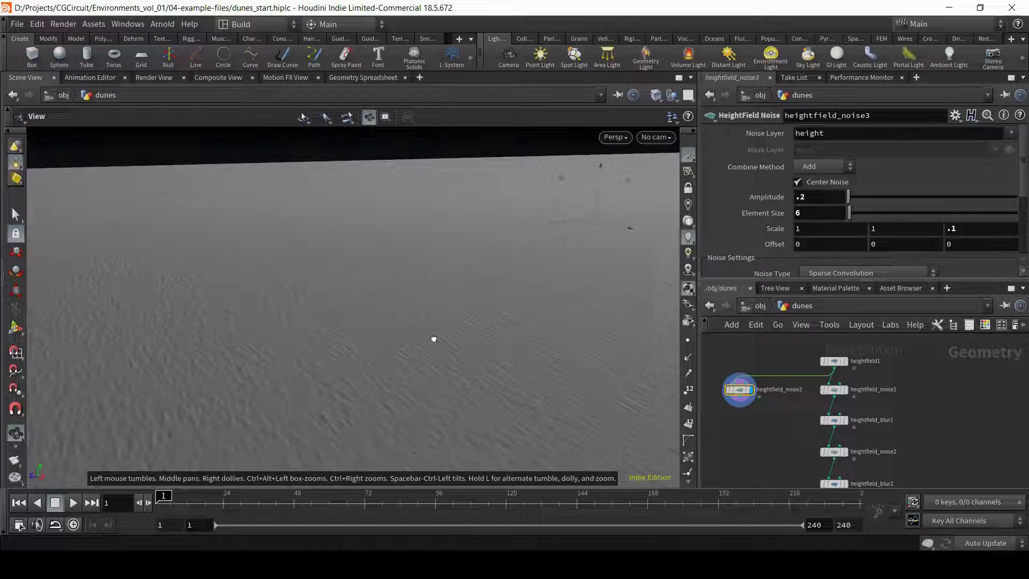
key("Return")
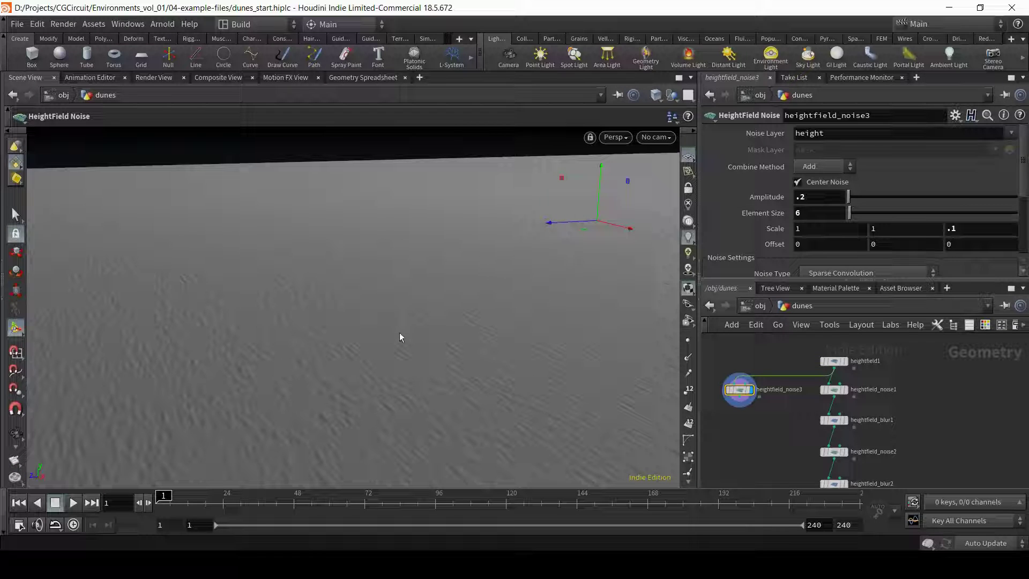
Correct the third Scale value to .01, making Scale 1, 1, .01 for elongated ripples.
double_click(952, 228)
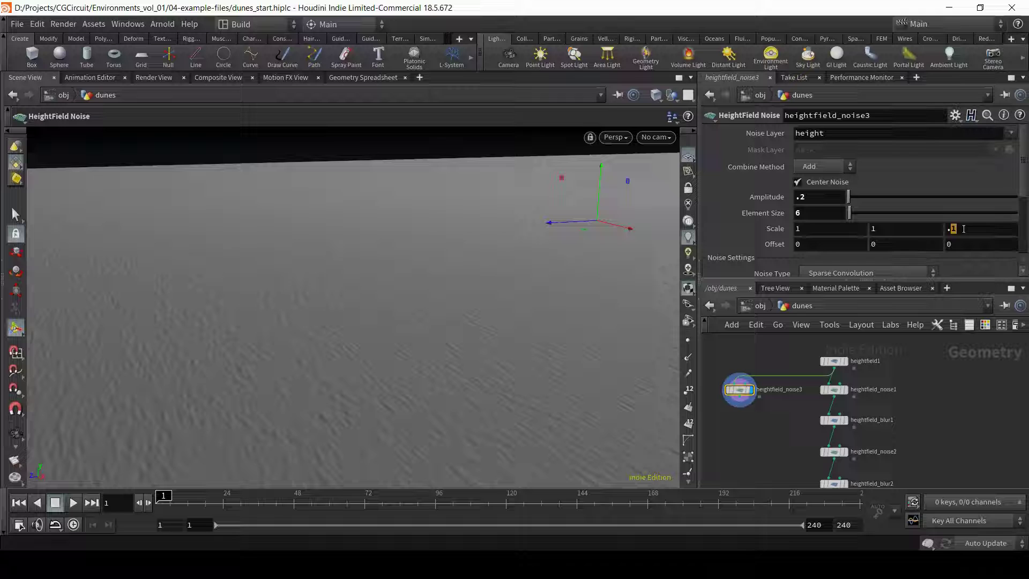
type("025")
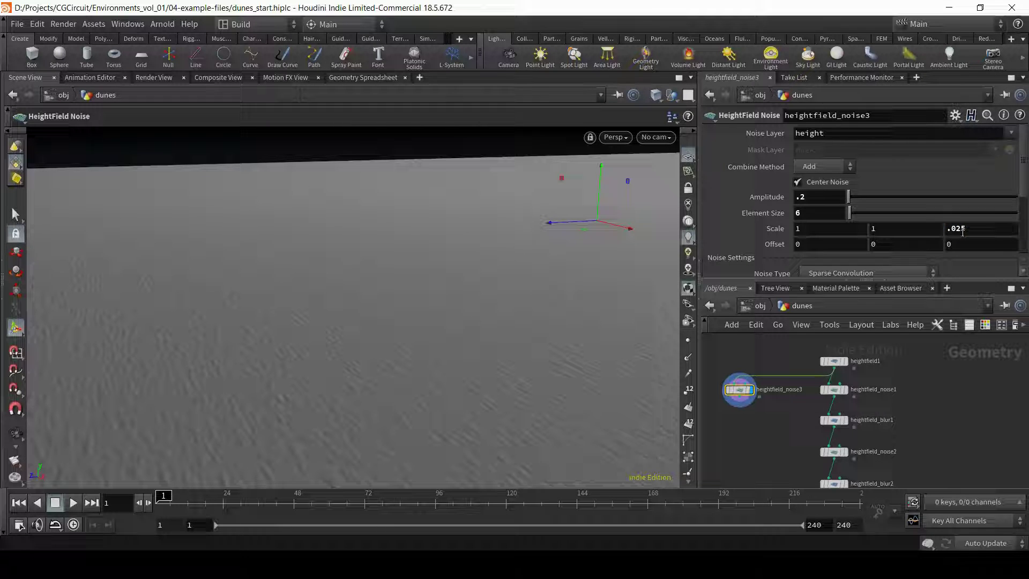
key("BackSpace")
key("BackSpace")
type("1")
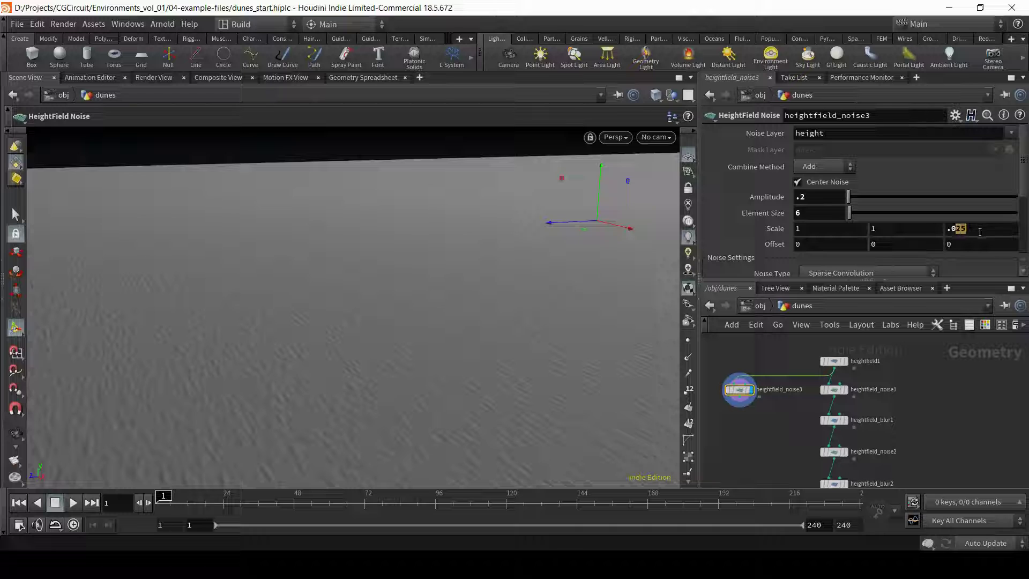
key("Return")
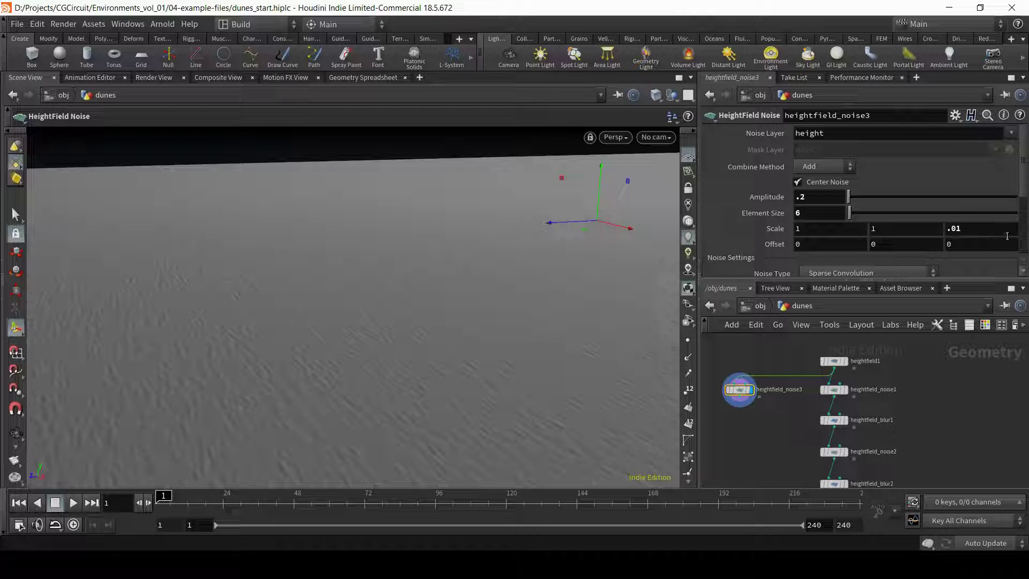
left_click_drag(1023, 180, 1023, 208)
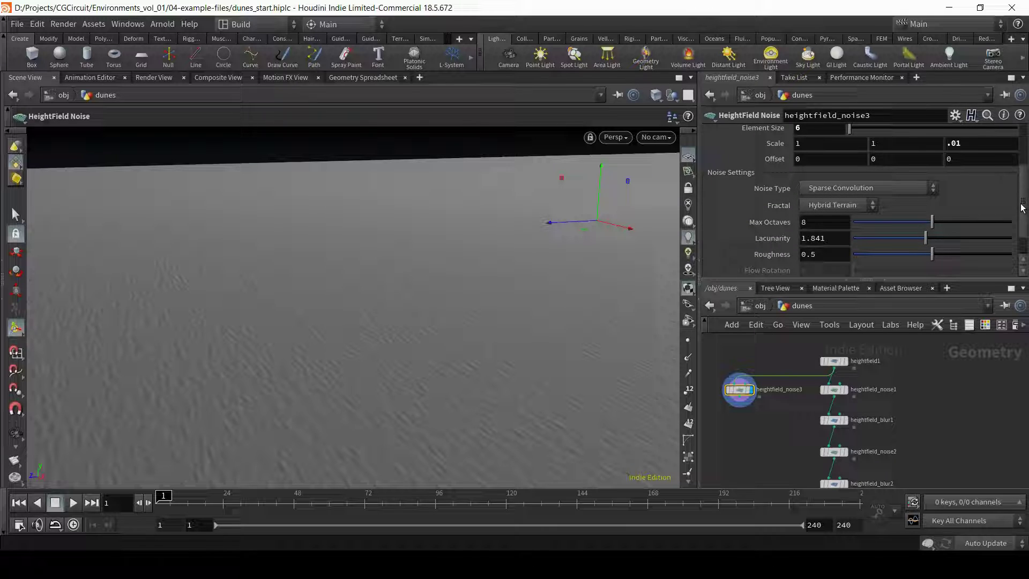
Switch heightfield_noise3's Noise Type to Worley (cellular) F1.
left_click(900, 190)
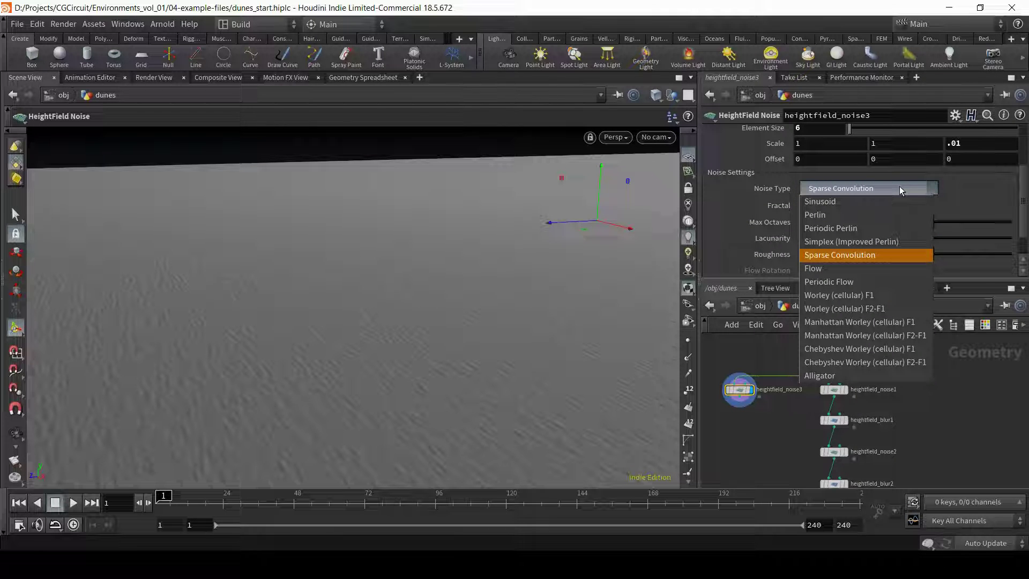
left_click(829, 298)
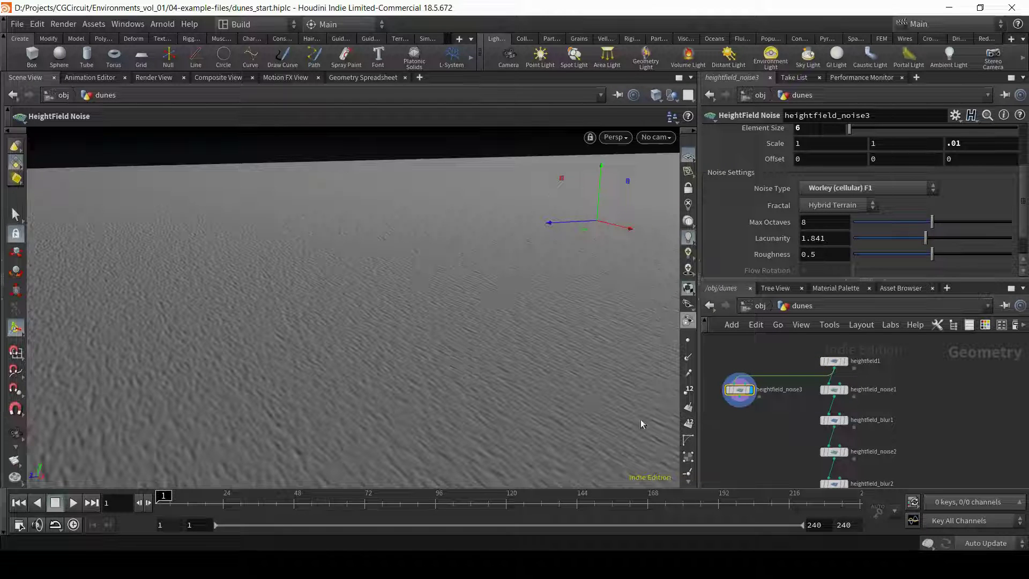
middle_click_drag(741, 448, 778, 433)
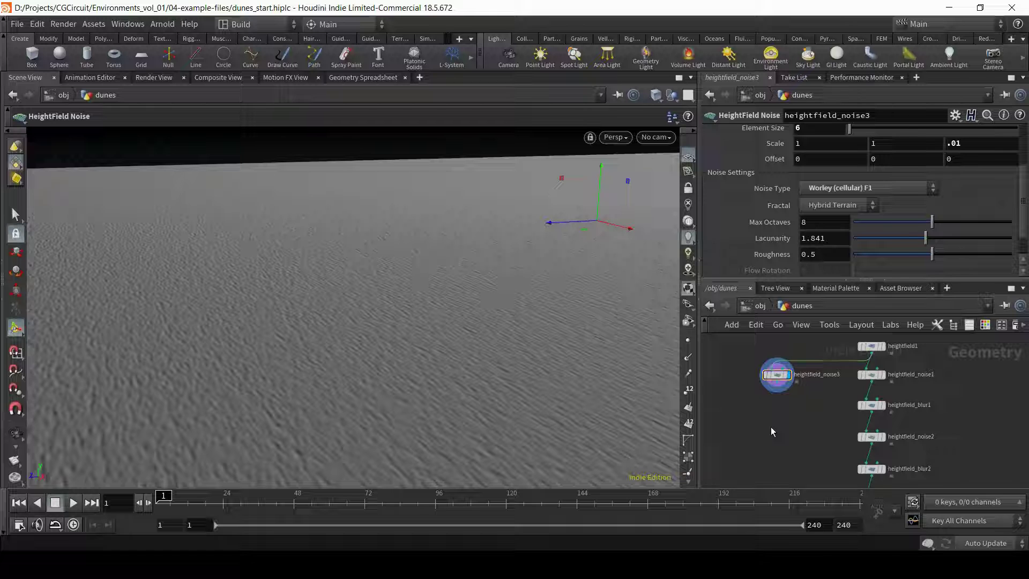
Add a HeightField Distort by Noise node found with 'hfdis' to the network.
key("Tab")
type("hf")
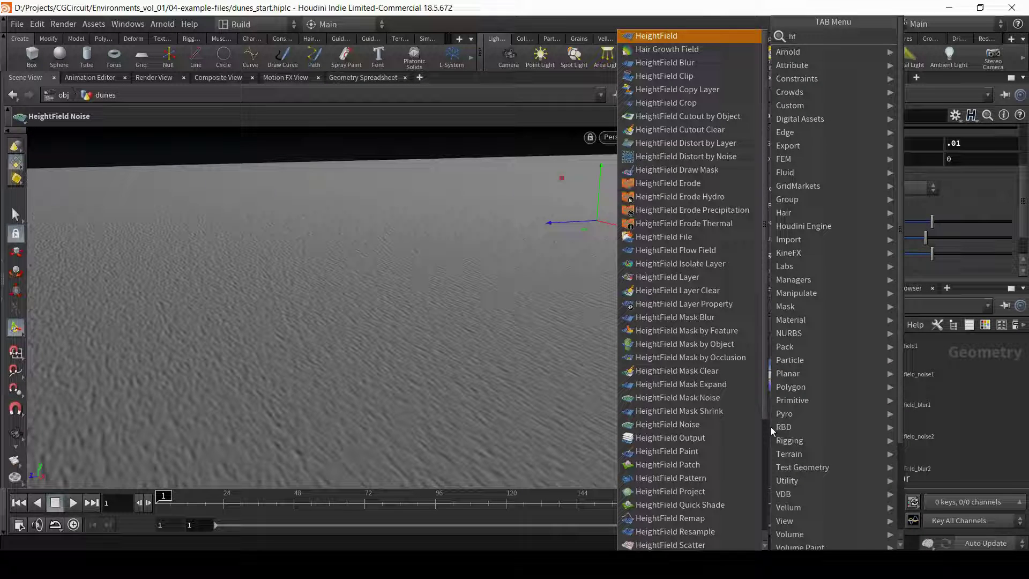
type("dis")
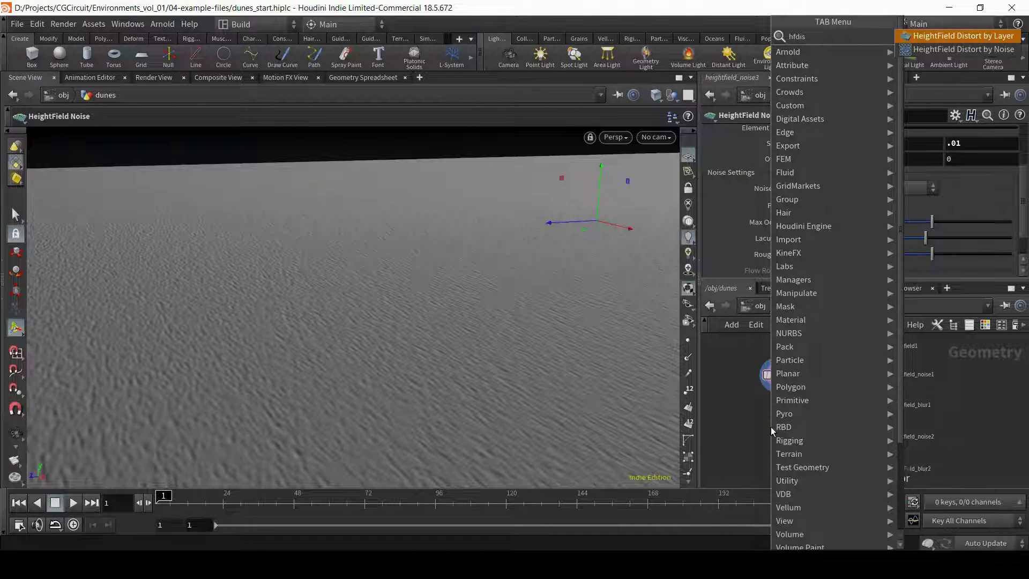
key("Down")
key("Return")
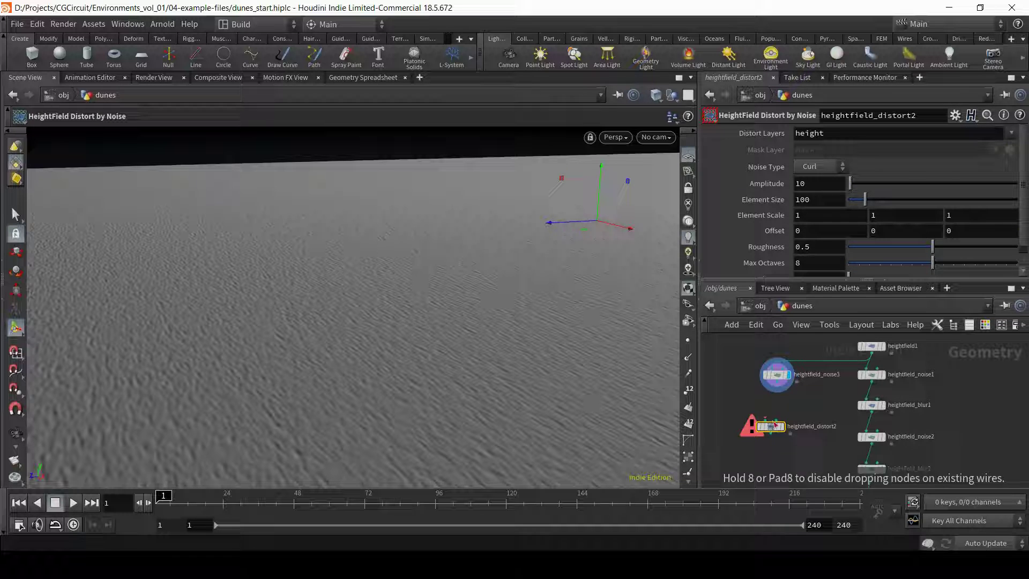
left_click(773, 425)
Wire heightfield_noise3 into heightfield_distort2, display it, and orbit over the warped ripples.
left_click(777, 386)
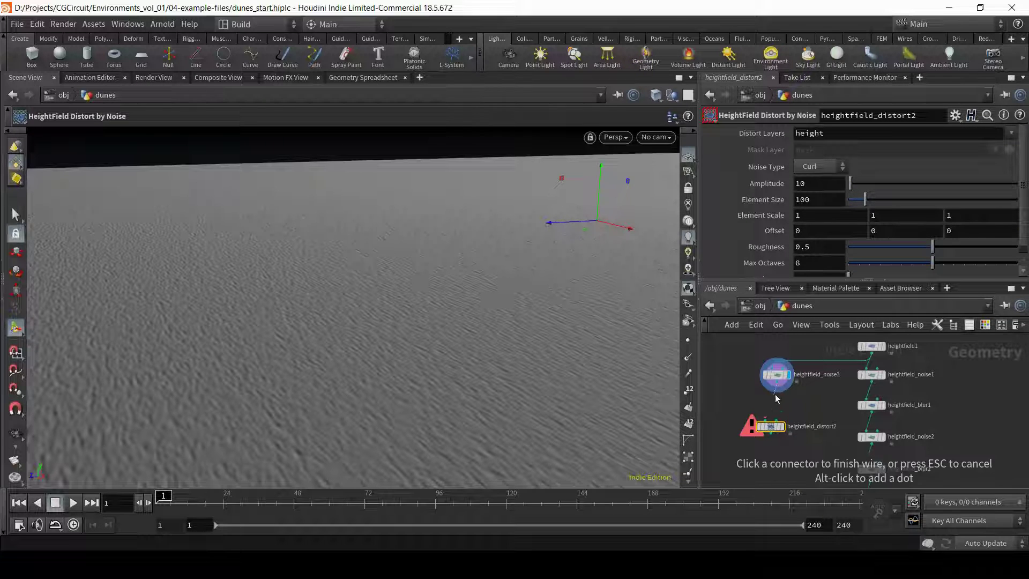
left_click(767, 422)
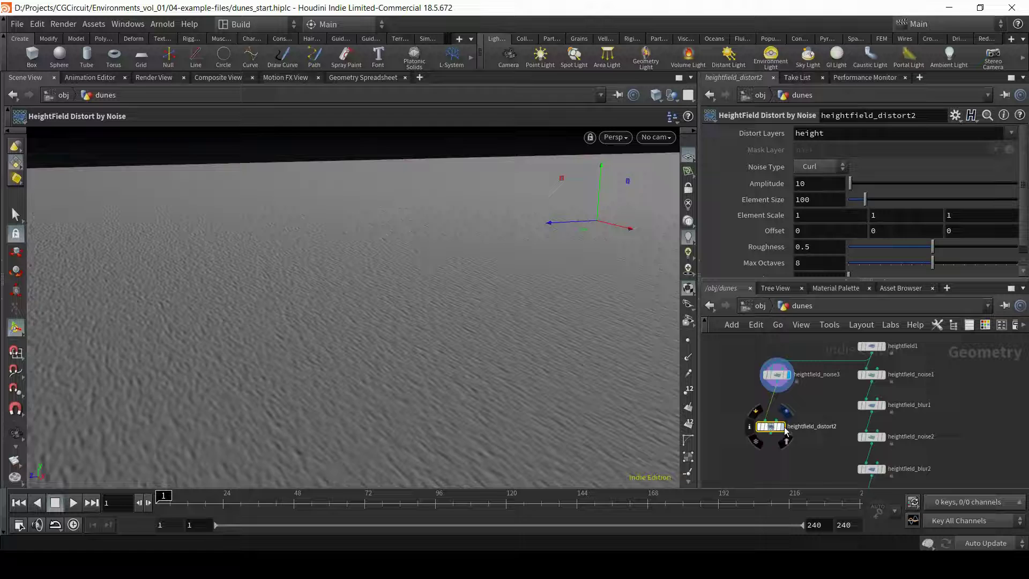
left_click(784, 428)
left_click_drag(780, 428, 783, 441)
key("Escape")
left_click_drag(425, 333, 395, 336)
key("Return")
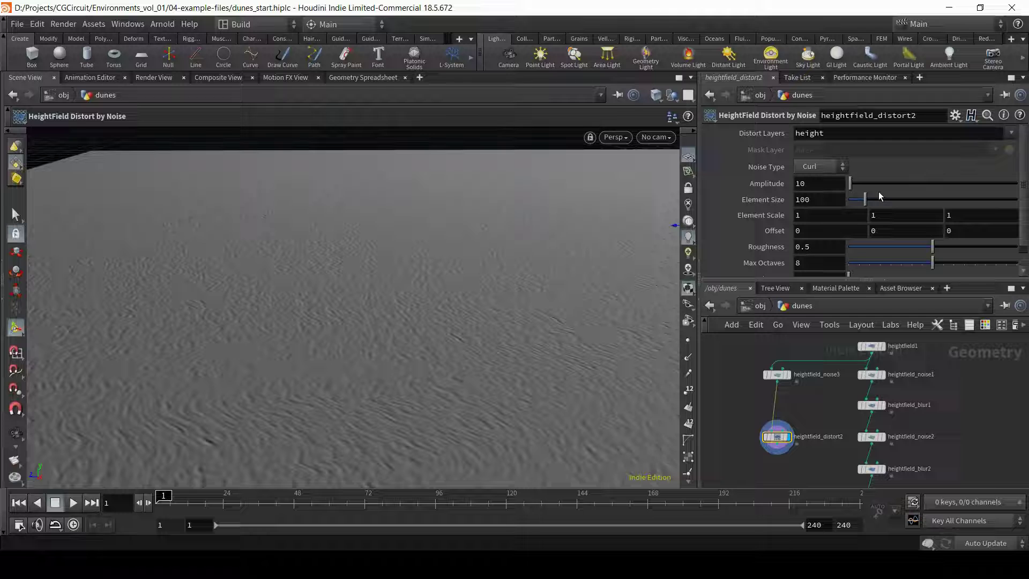
Lower heightfield_distort2's Amplitude to 3.5.
middle_click_drag(828, 184, 547, 210)
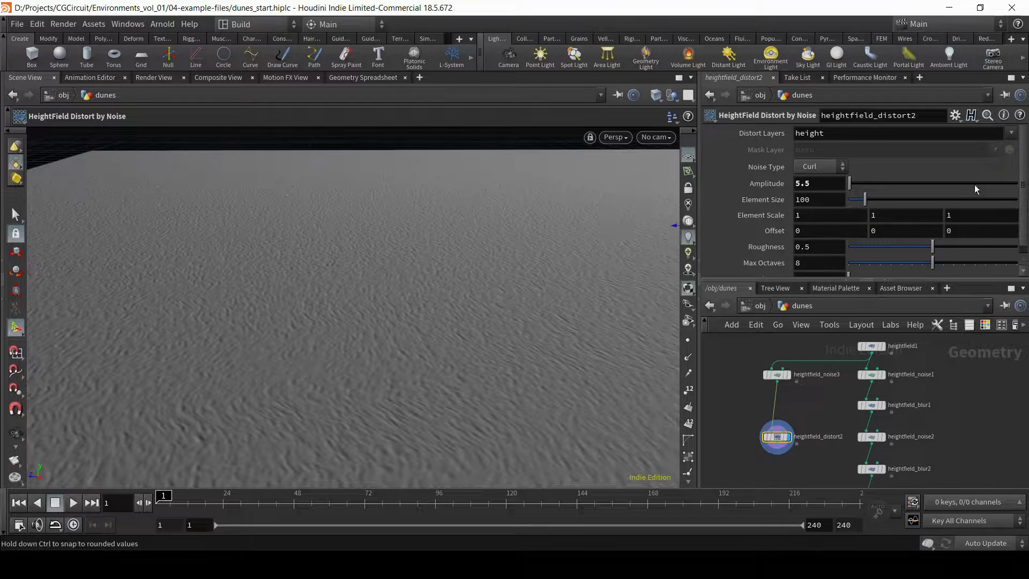
left_click(834, 184)
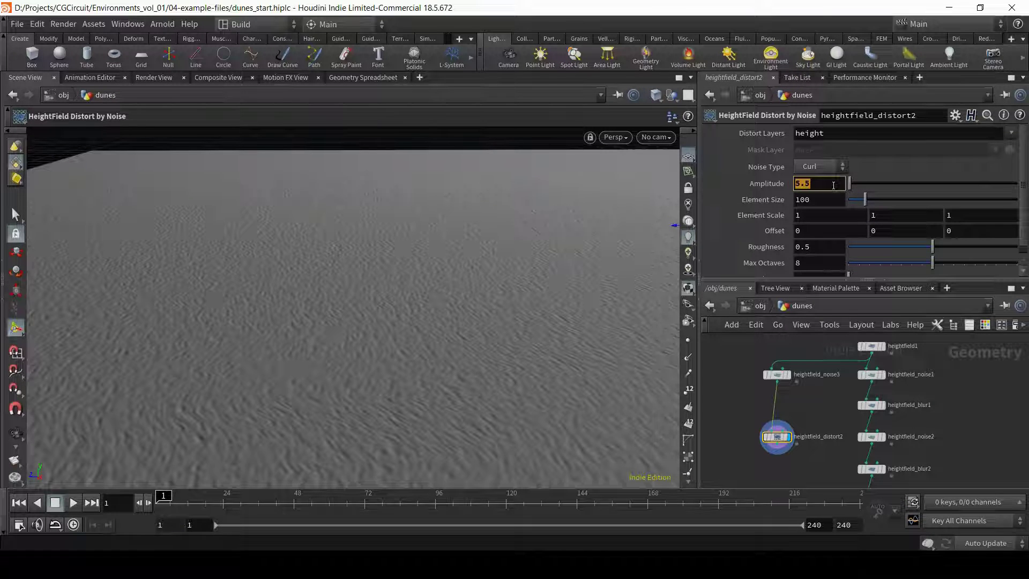
type("2")
key("Return")
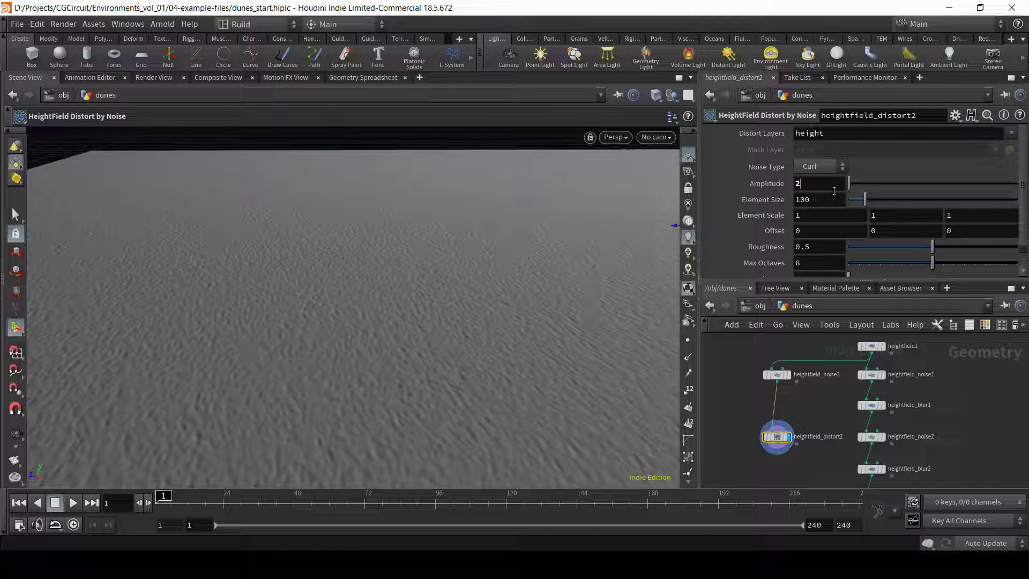
left_click(832, 185)
type("3.5")
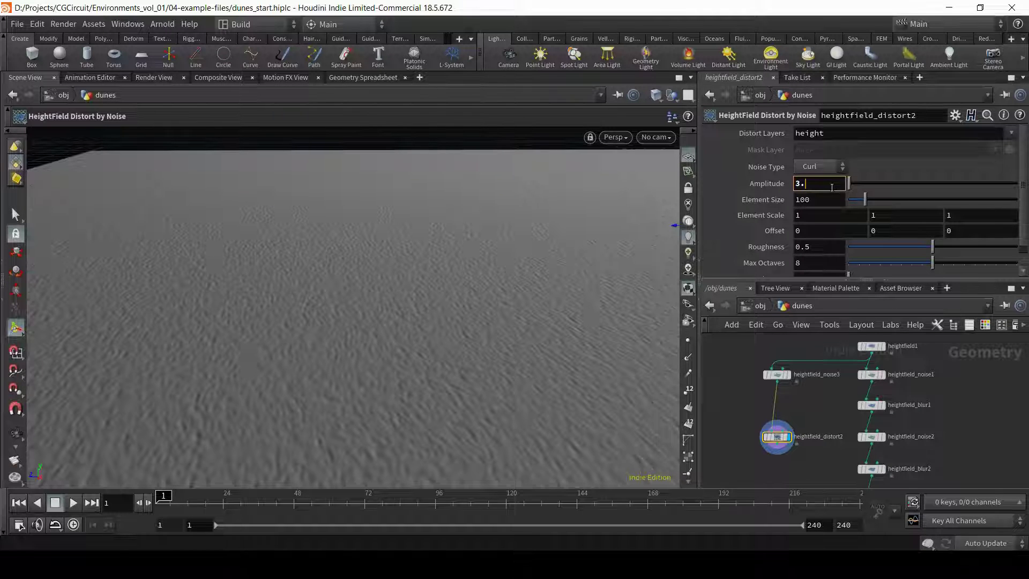
key("Return")
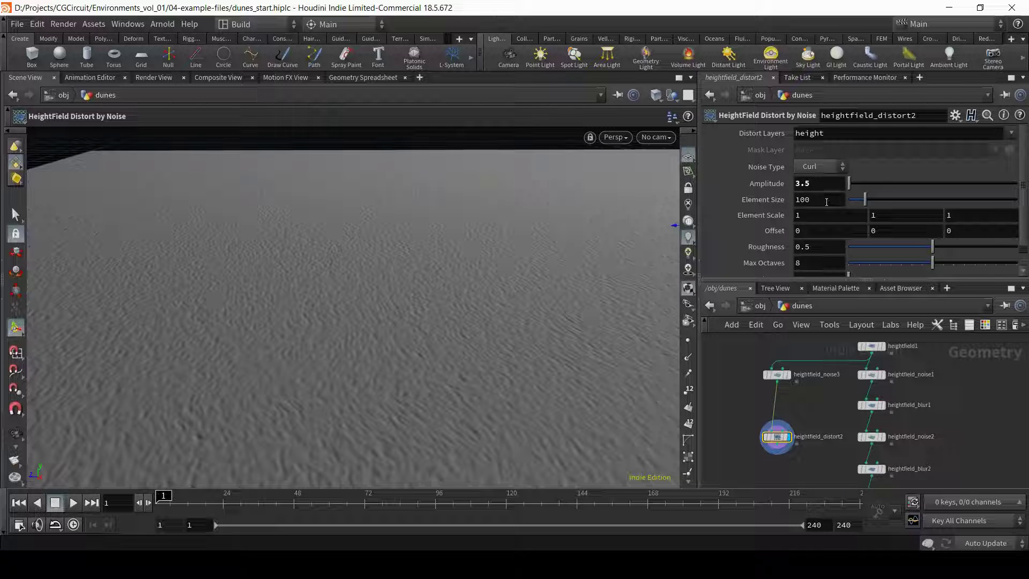
Set heightfield_distort2's Element Size to 150 and tilt the view to lower the horizon.
double_click(826, 201)
type("200")
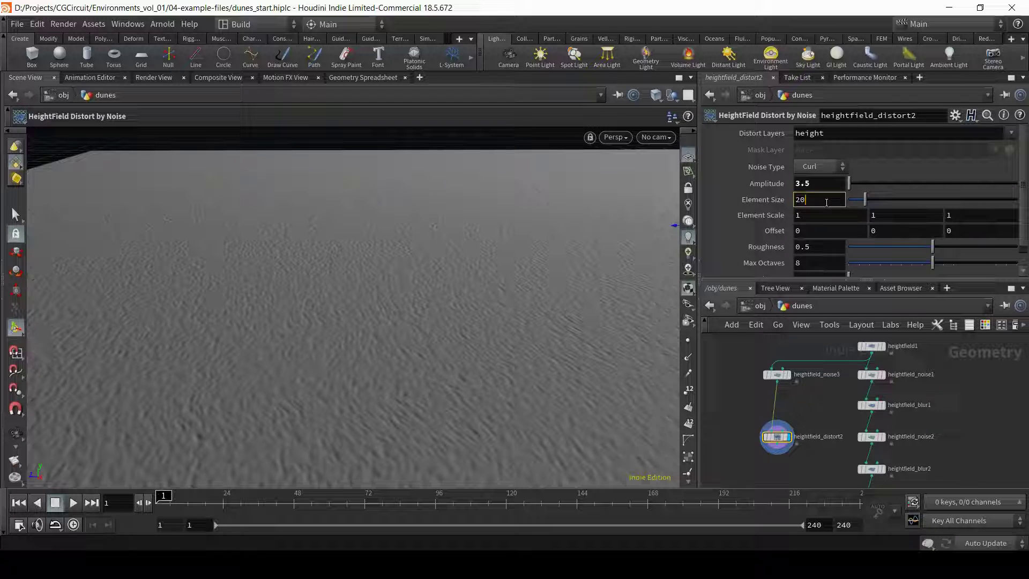
key("Return")
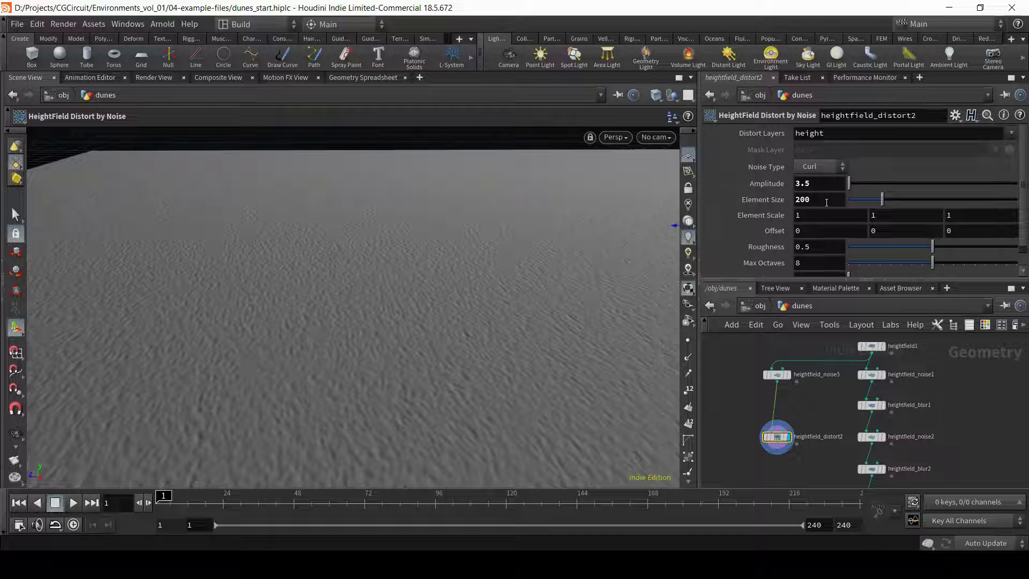
double_click(827, 201)
type("150")
key("Return")
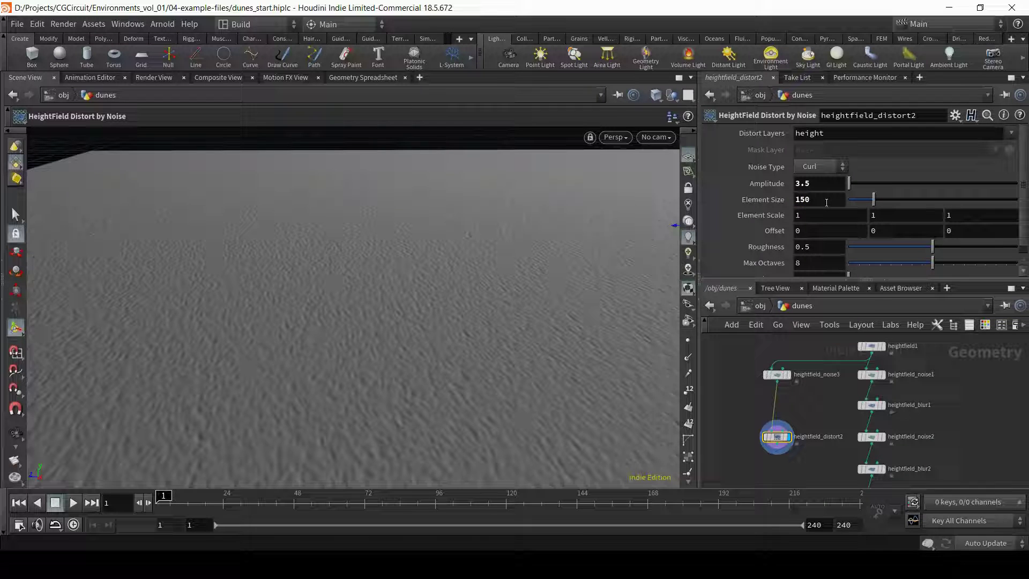
key("Escape")
mouse_move(421, 264)
left_mouse_down()
mouse_move(418, 290)
mouse_move(412, 268)
left_mouse_up()
key("Return")
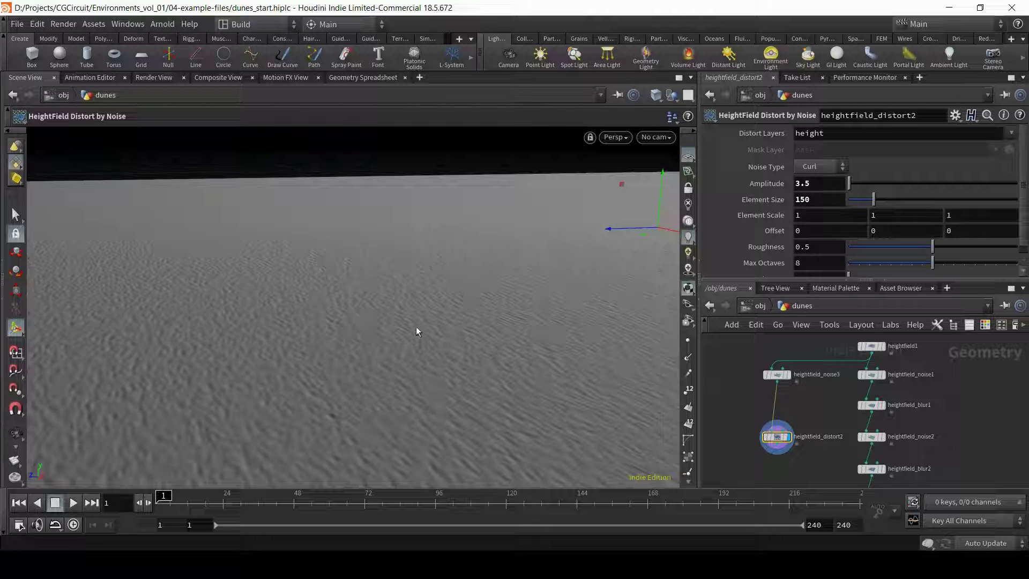
Display heightfield_distort1's tall dunes and orbit around them.
scroll(822, 408, "down", 2)
middle_click_drag(821, 445, 812, 383)
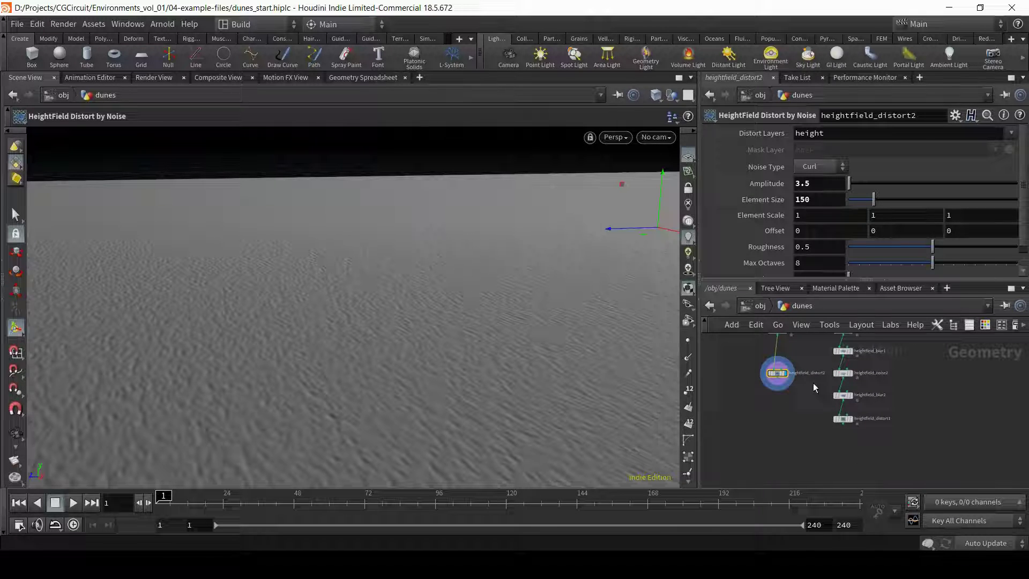
scroll(847, 430, "up", 3)
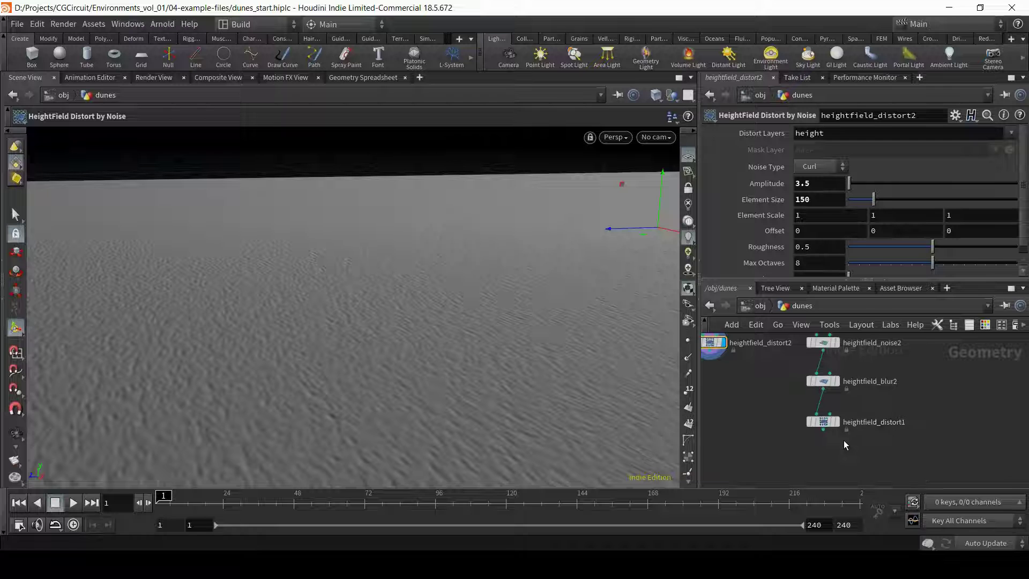
left_click(836, 425)
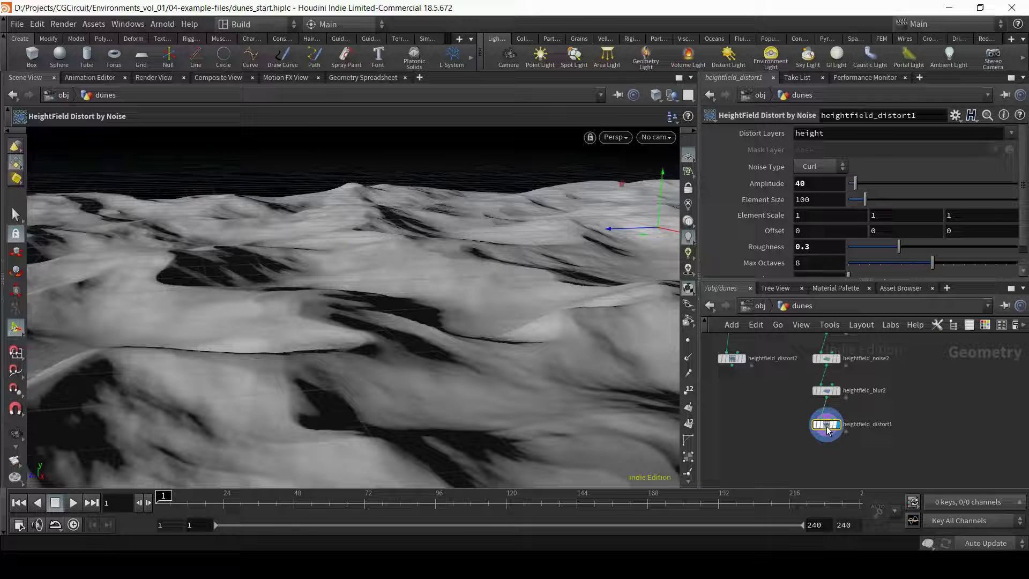
key("Escape")
left_click_drag(409, 294, 421, 295)
key("Return")
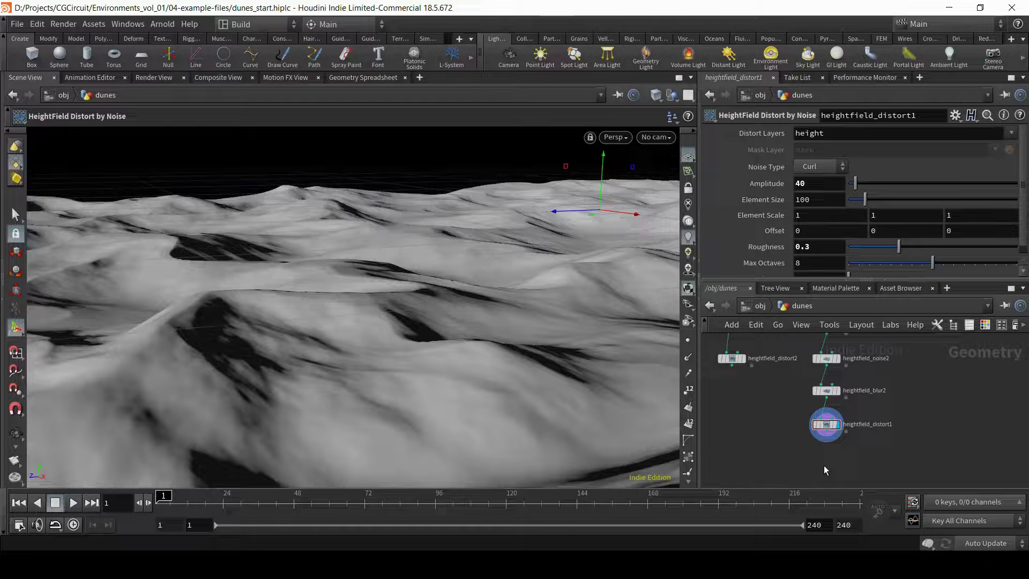
Add a HeightField Layer node, heightfield_layer1, below the distort nodes.
key("Tab")
type("hf layer")
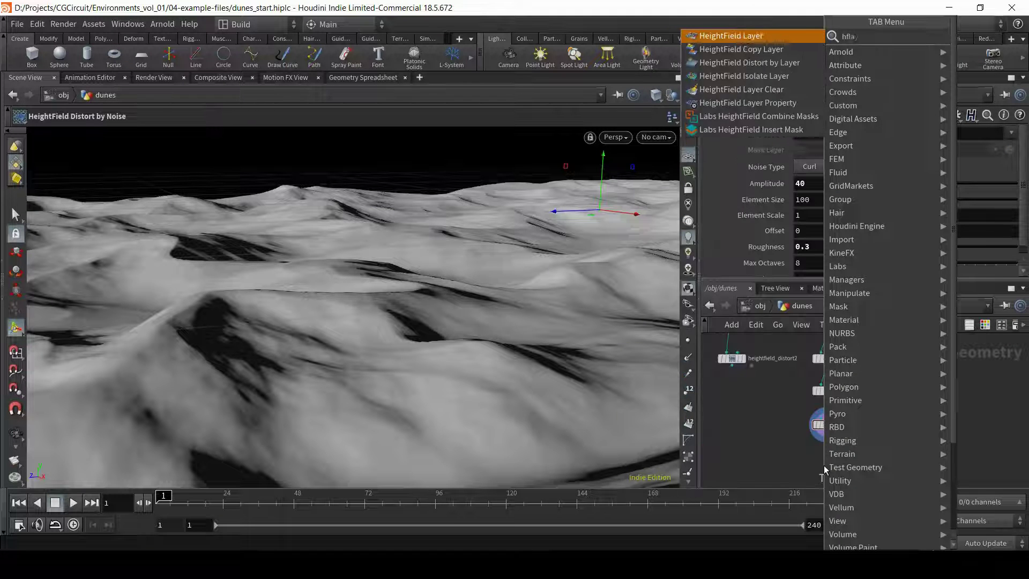
key("Return")
left_click(824, 468)
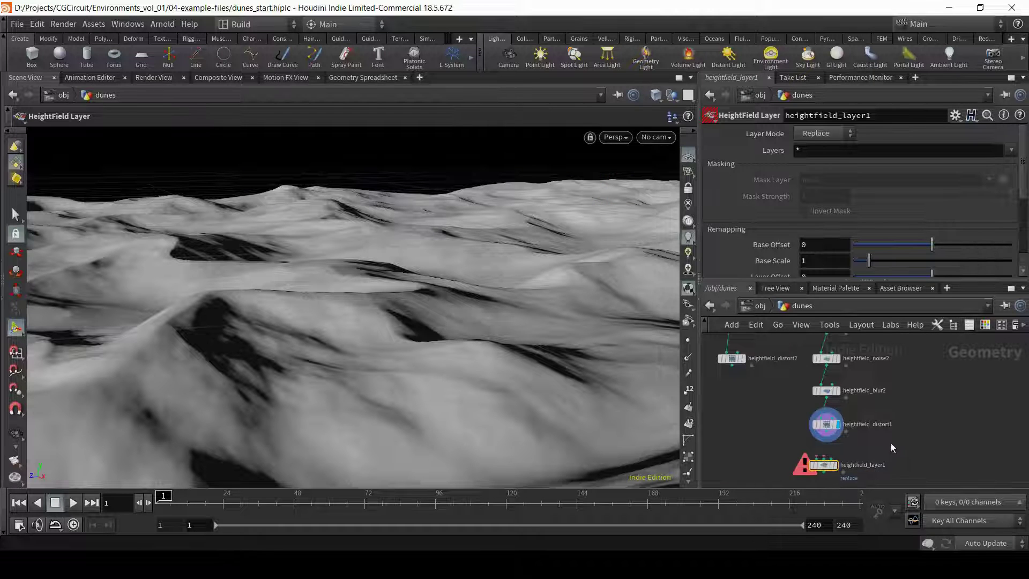
scroll(887, 449, "down", 2)
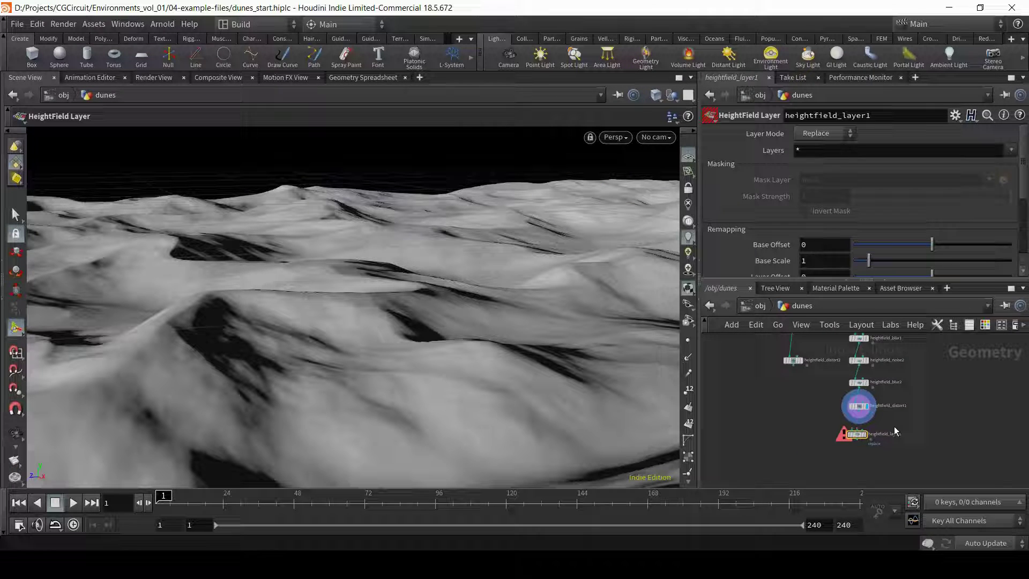
left_click_drag(851, 436, 854, 444)
scroll(874, 431, "up", 1)
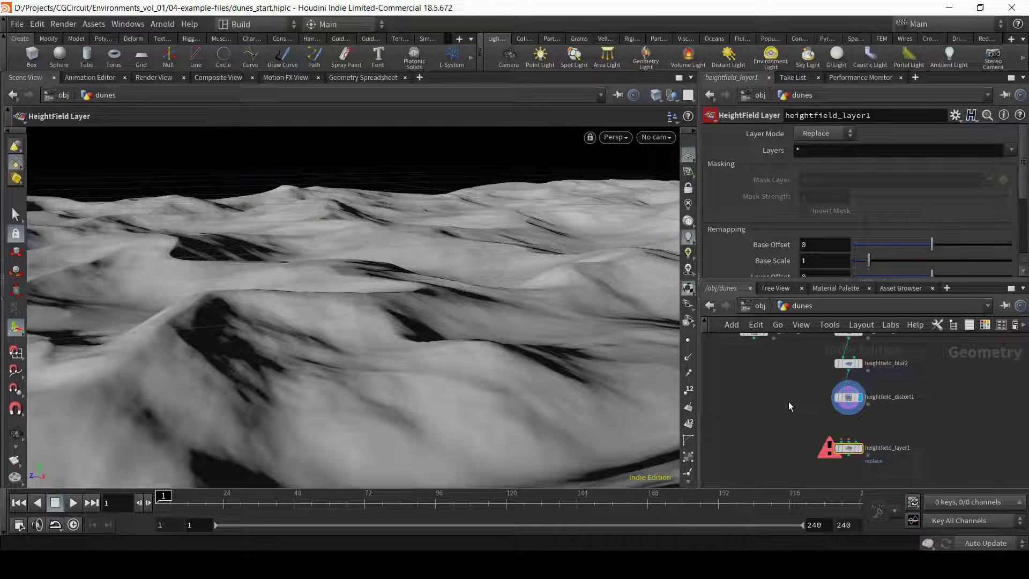
Wire heightfield_distort1 into heightfield_layer1's first input and heightfield_distort2 into its second.
scroll(789, 401, "down", 1)
left_click_drag(764, 344, 764, 401)
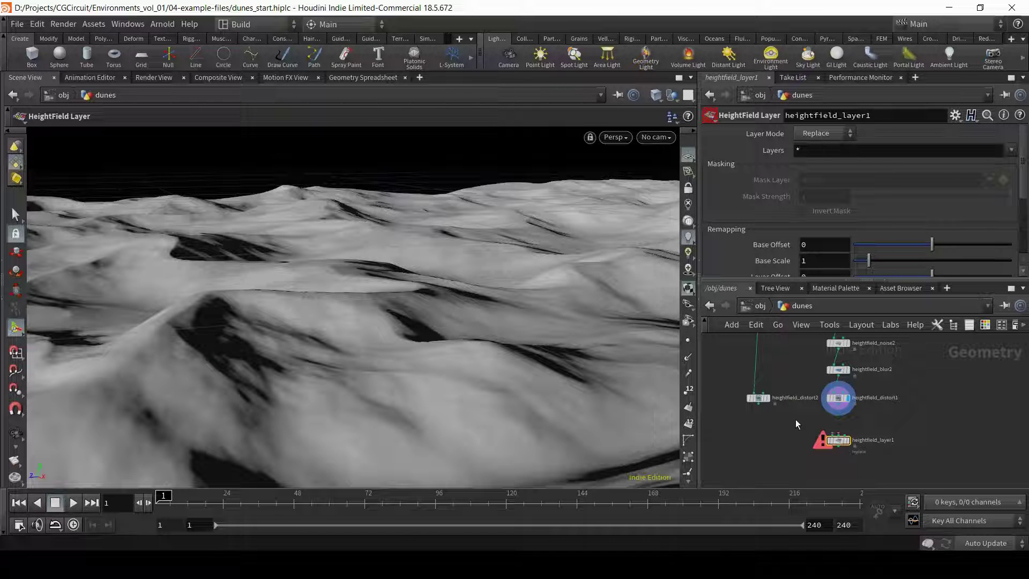
scroll(796, 420, "up", 1)
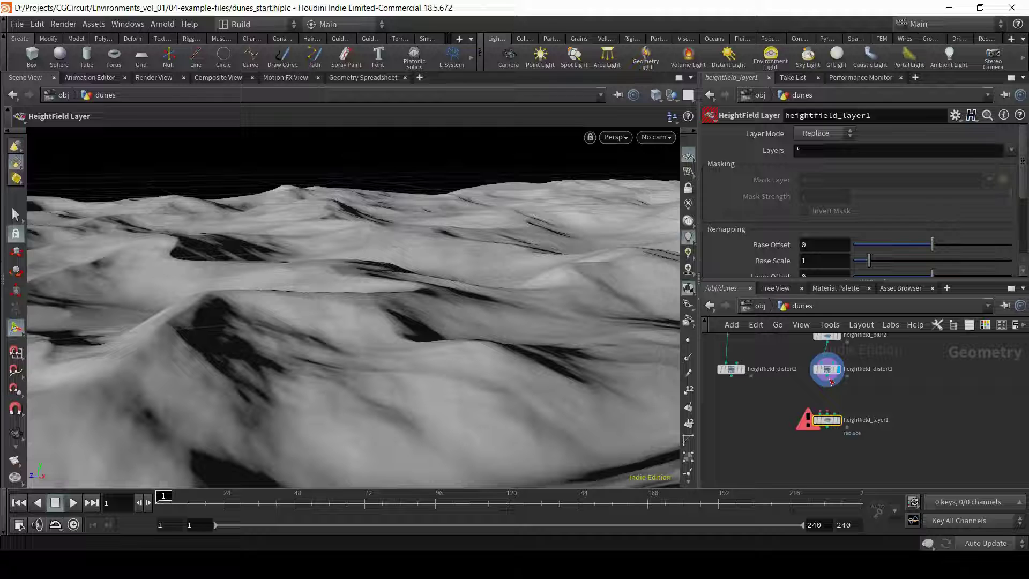
left_click(829, 380)
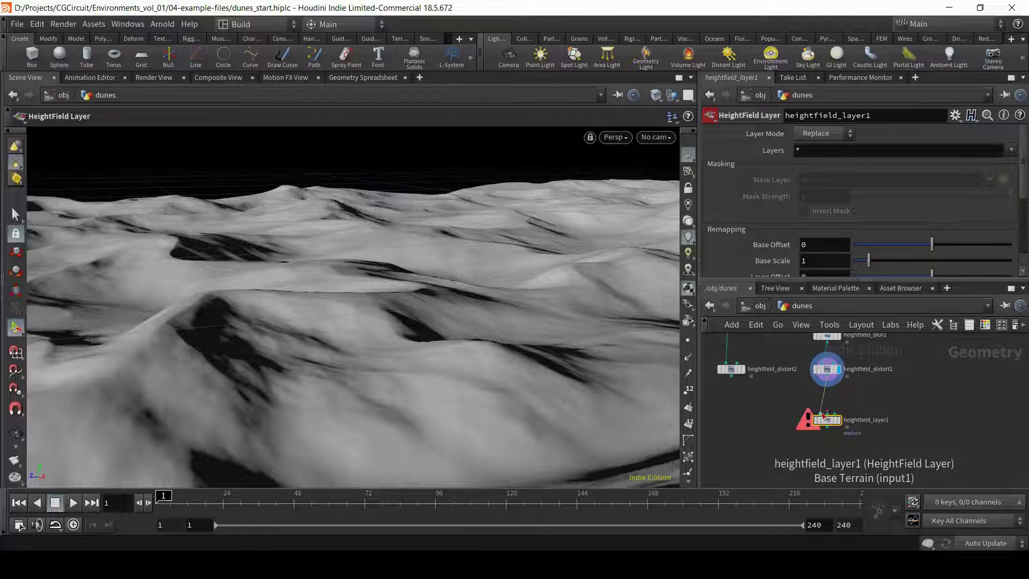
left_click(824, 416)
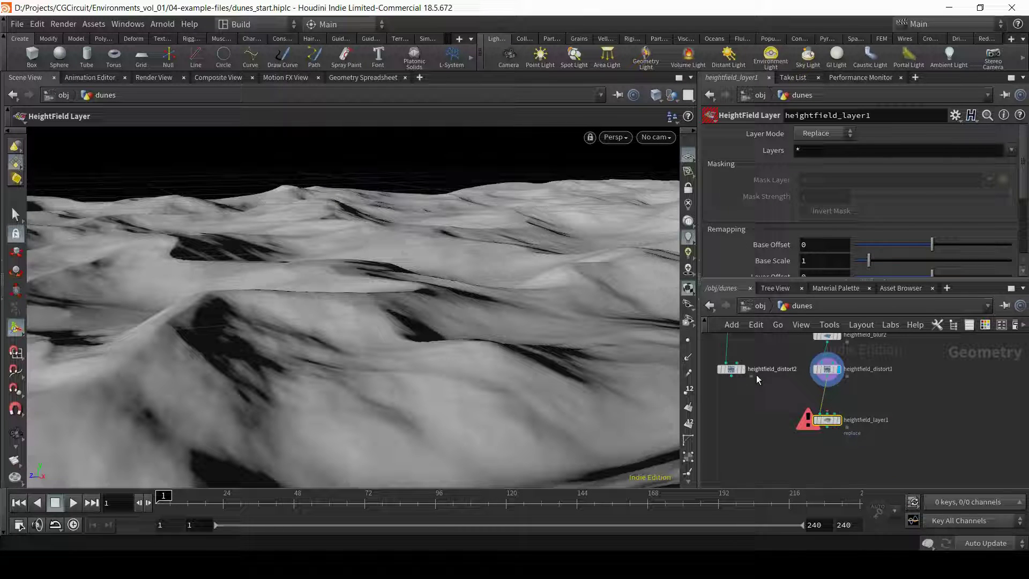
left_click(733, 378)
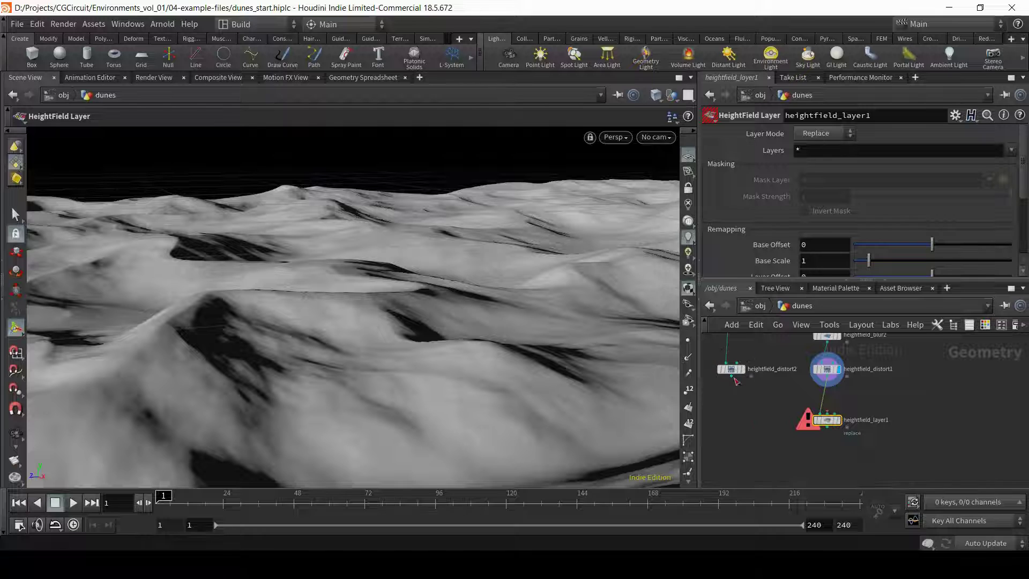
left_click(829, 415)
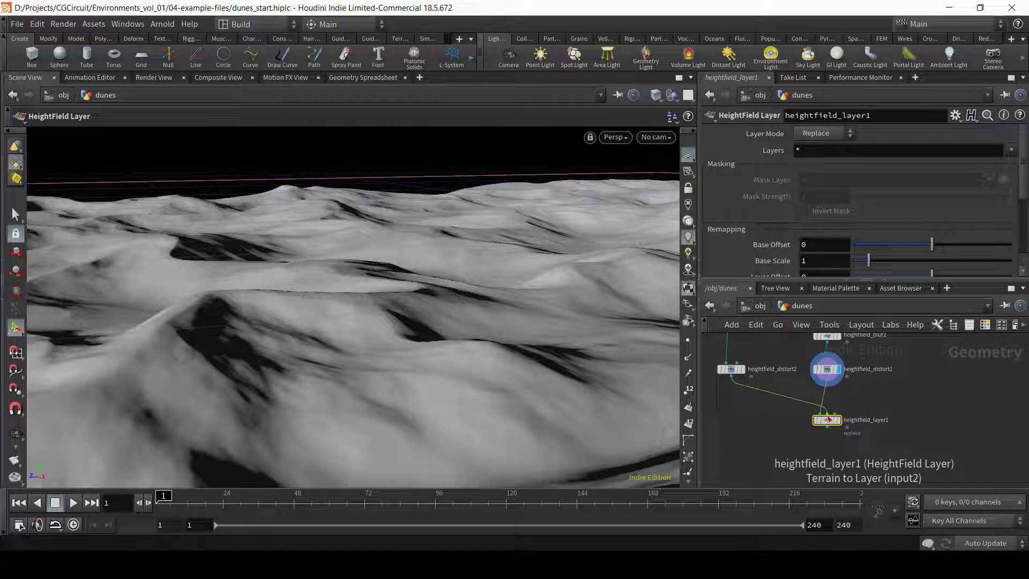
Display heightfield_layer1 with Layer Mode set to Add, then orbit to inspect the rippled dunes.
key("r")
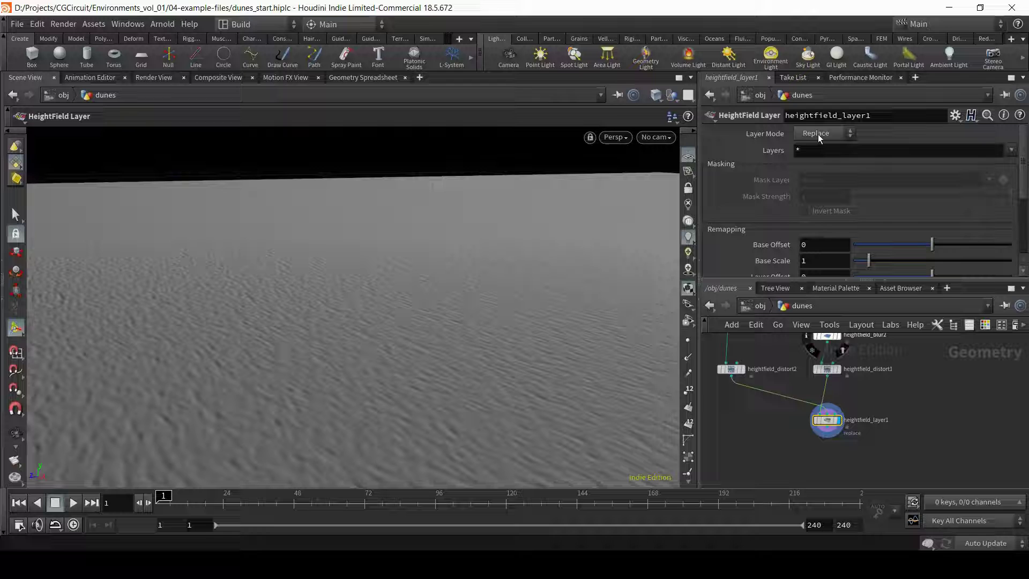
left_click(818, 132)
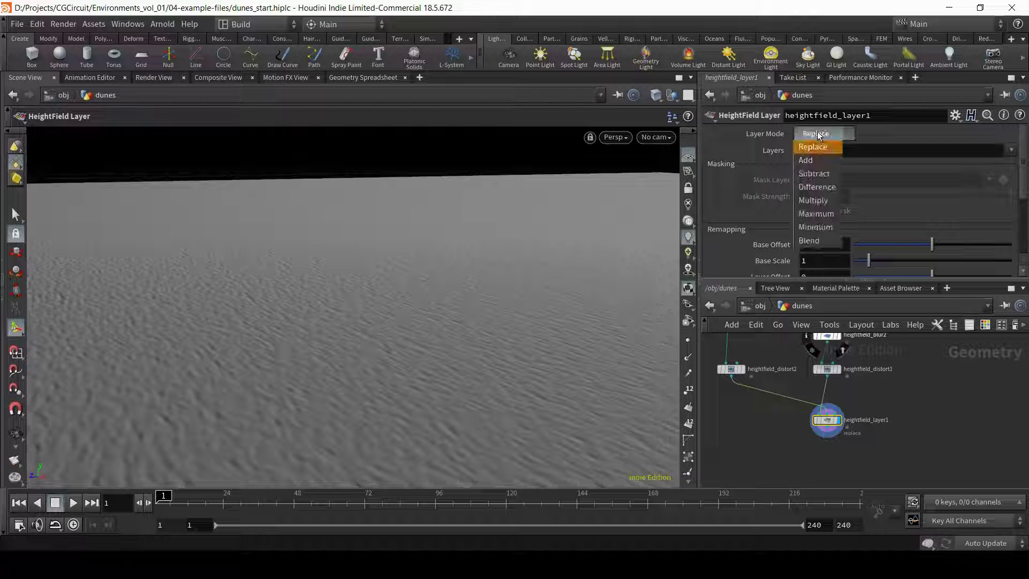
left_click(814, 161)
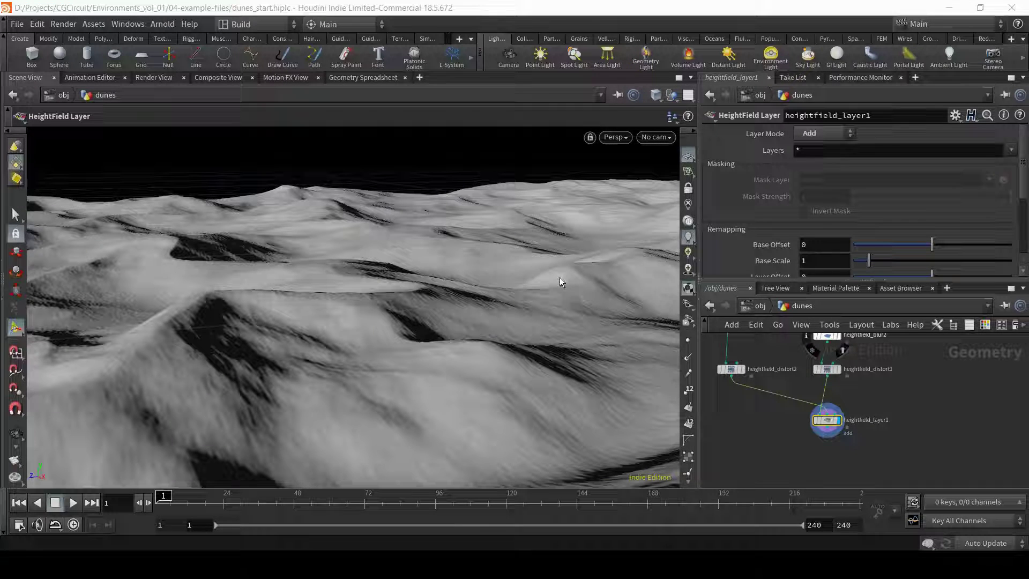
key("Escape")
left_click_drag(423, 324, 464, 320)
right_click_drag(455, 236, 432, 360)
key("Return")
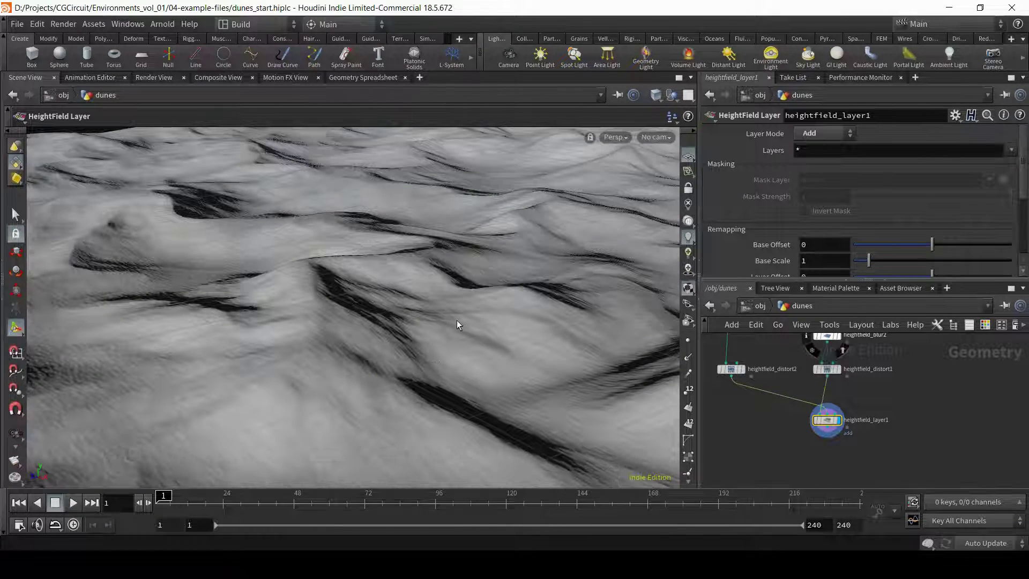
right_click_drag(469, 325, 416, 313)
left_click_drag(416, 312, 418, 305)
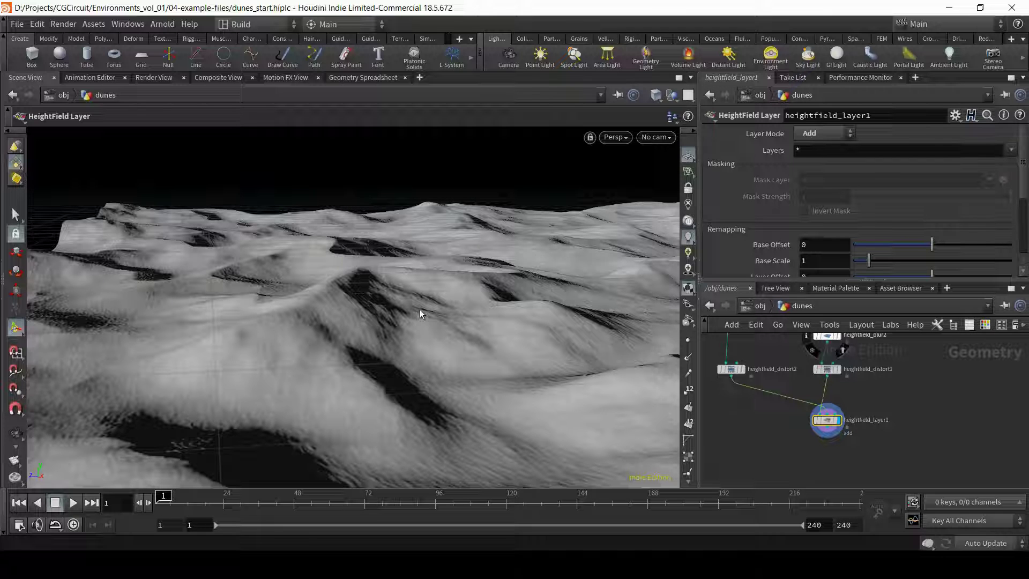
key("Escape")
left_click_drag(573, 265, 440, 327)
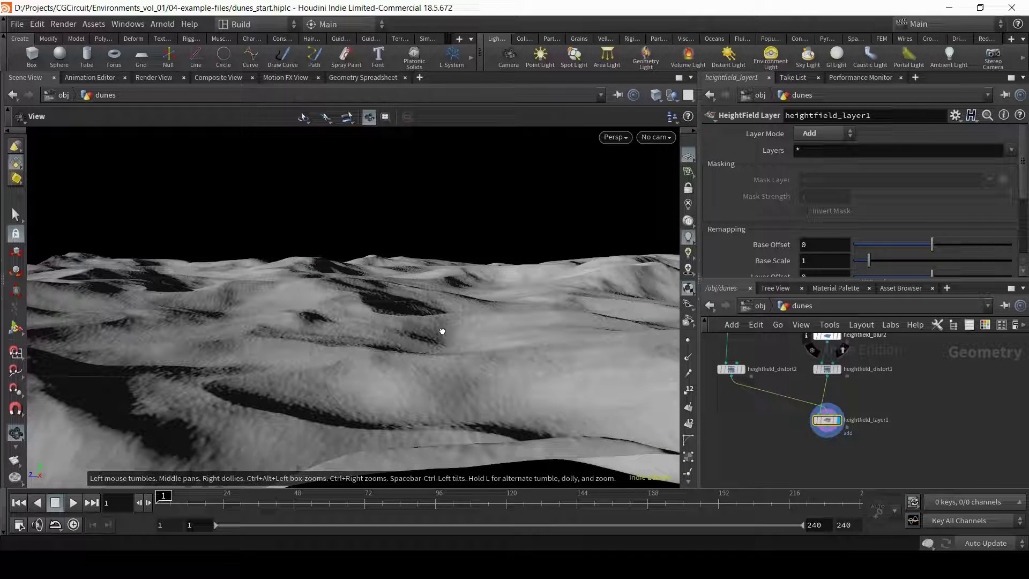
mouse_move(407, 355)
right_mouse_down()
mouse_move(406, 340)
mouse_move(410, 362)
mouse_move(404, 349)
right_mouse_up()
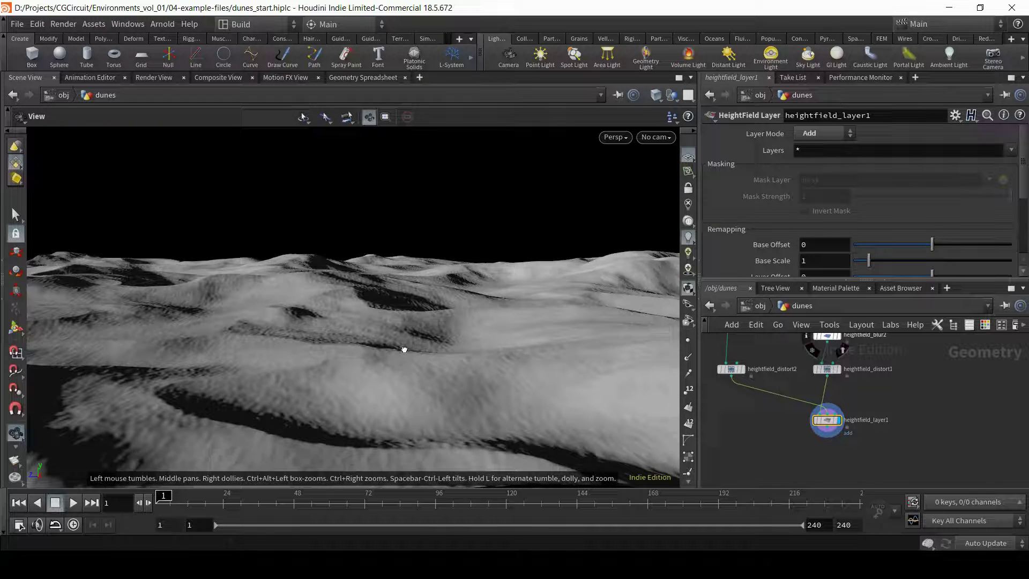
middle_click_drag(404, 349, 408, 343)
left_click_drag(408, 343, 466, 364)
key("Return")
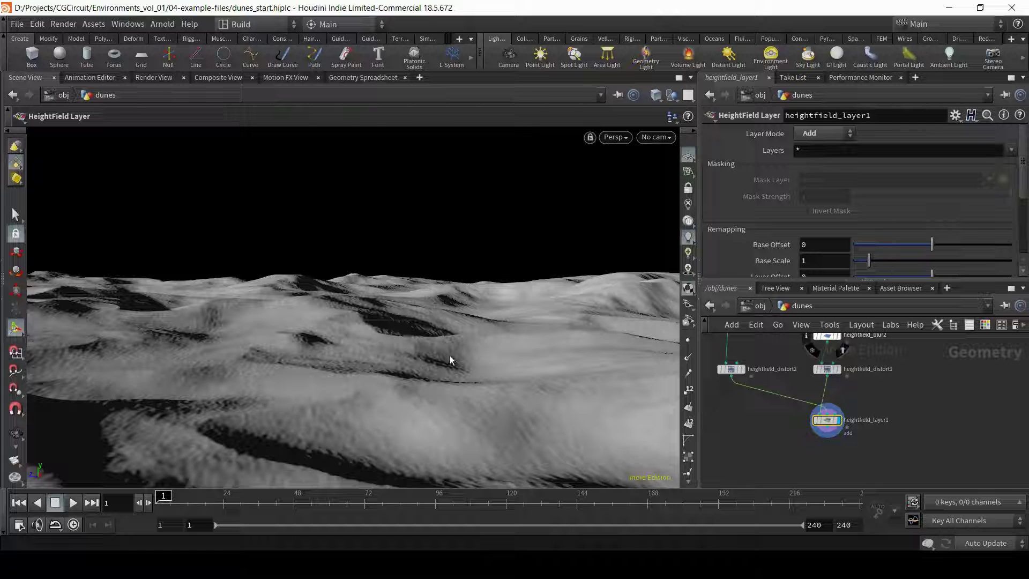
key("Escape")
left_click_drag(449, 355, 492, 357)
key("Return")
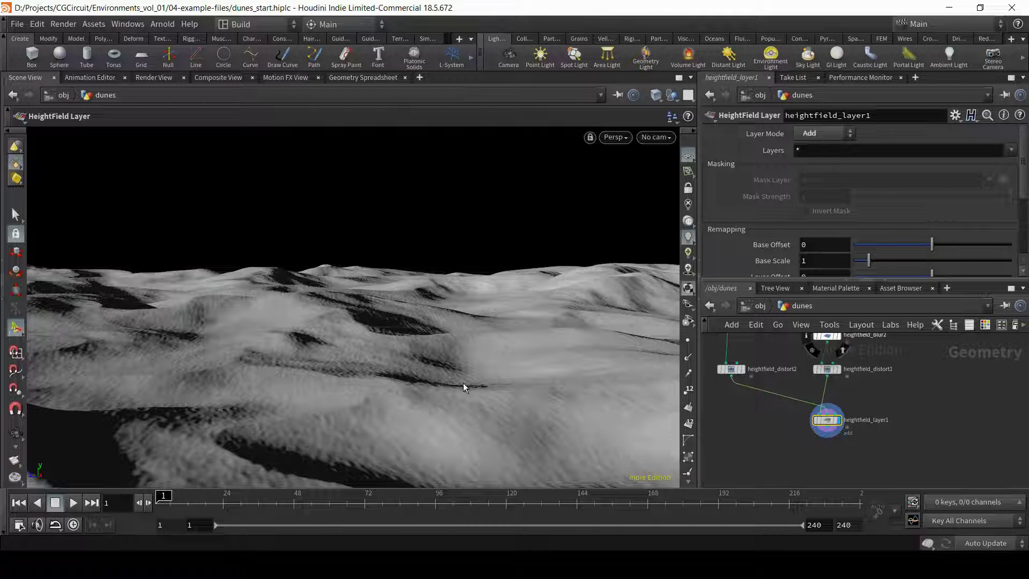
Create a new camera from the current dune view and place cam1 beside the dunes node.
left_click(656, 137)
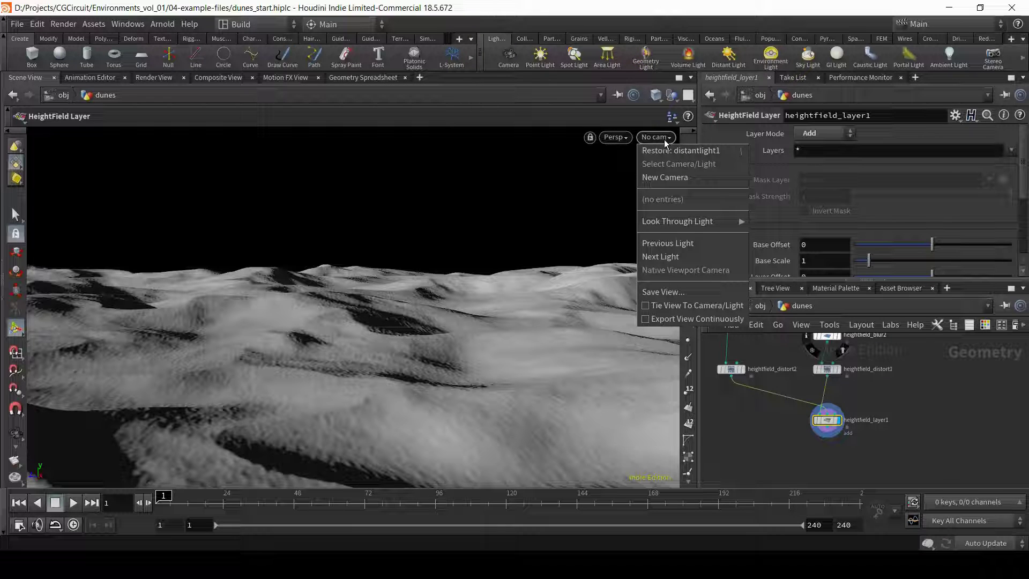
left_click(656, 178)
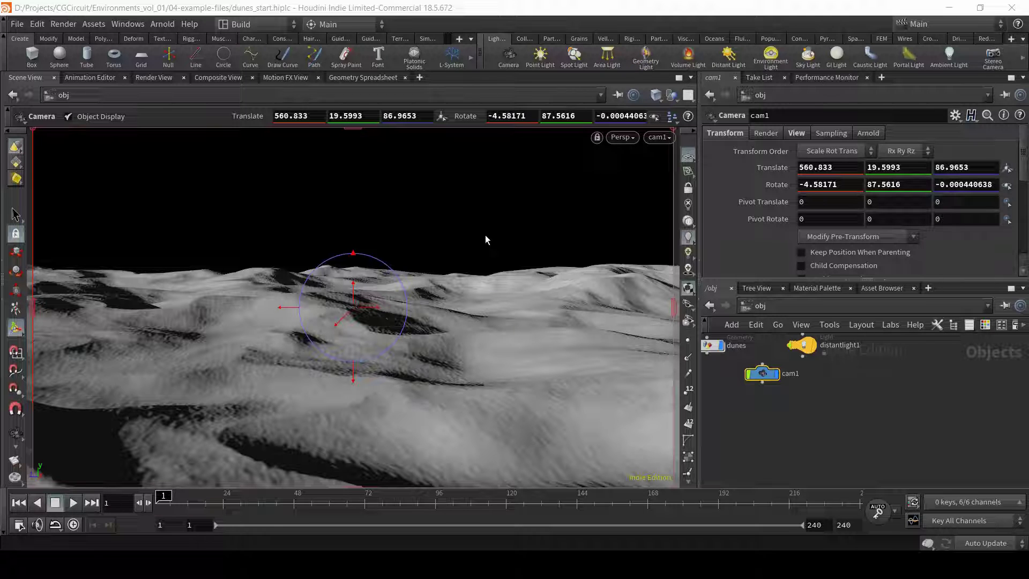
scroll(825, 405, "down", 1)
middle_click_drag(824, 405, 867, 439)
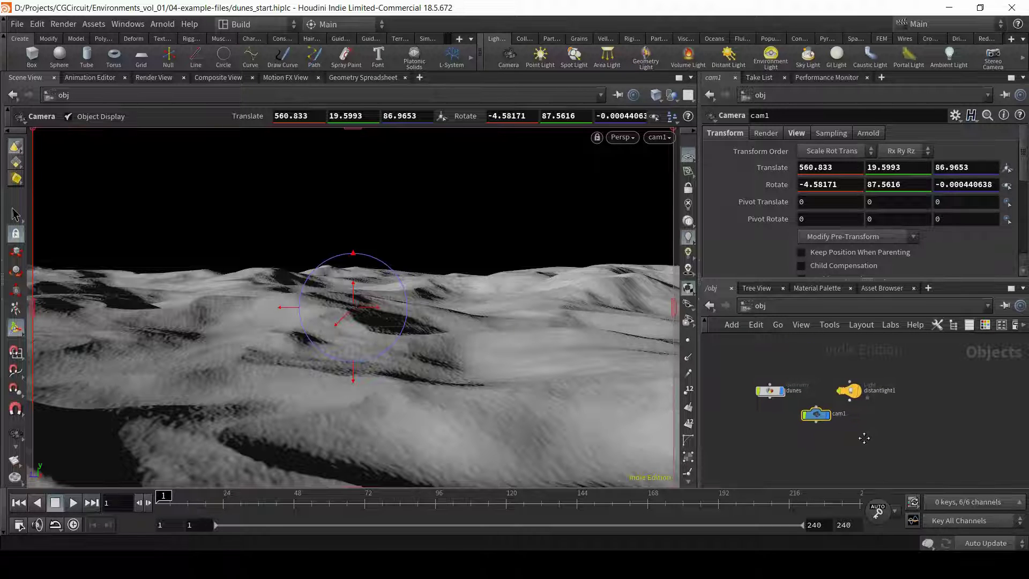
left_click_drag(852, 391, 912, 390)
left_click_drag(817, 424, 840, 400)
Rename the cam1 node to render_cam.
double_click(867, 391)
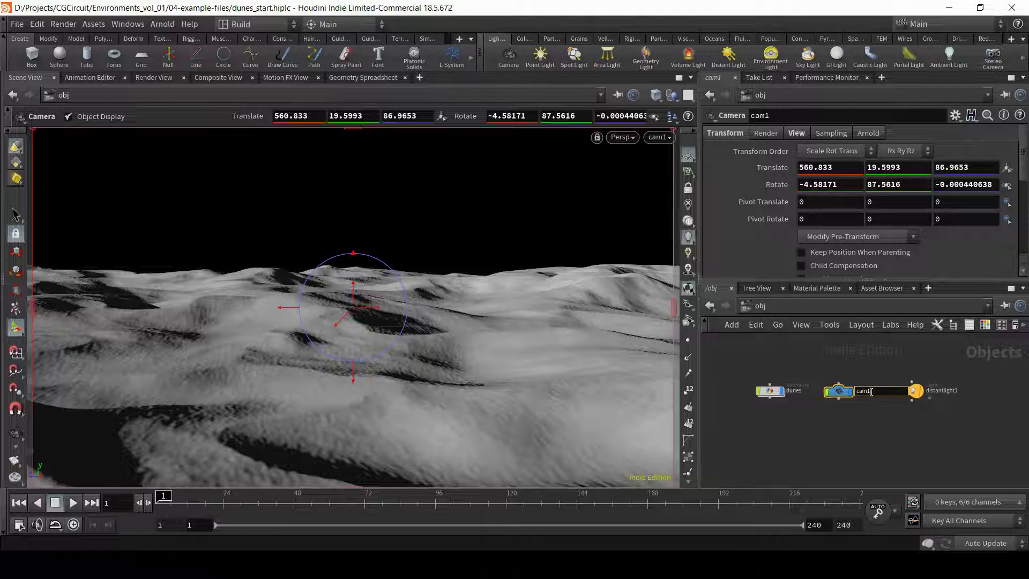
double_click(867, 391)
key("BackSpace")
type("rend")
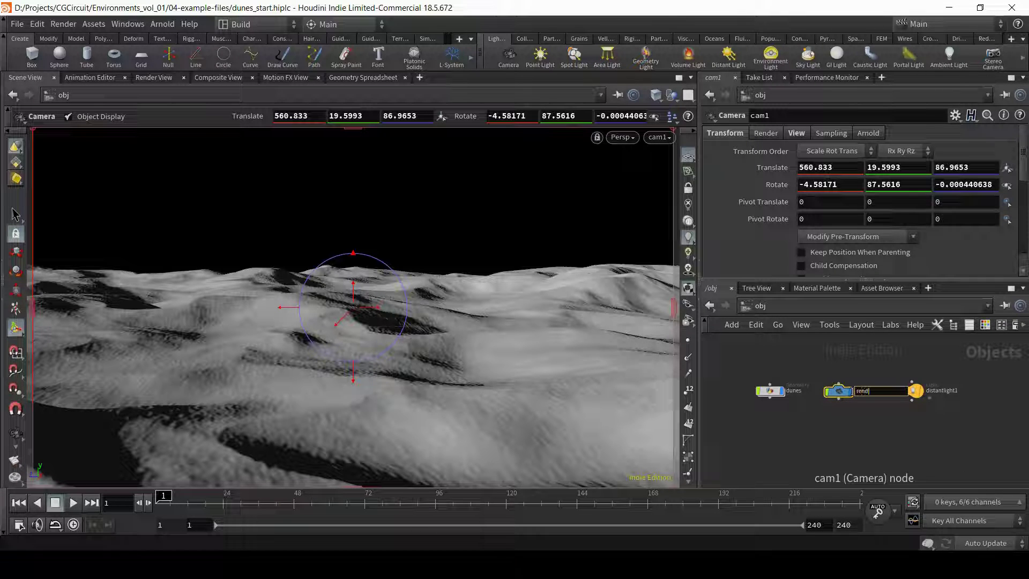
type("er_cam")
key("Return")
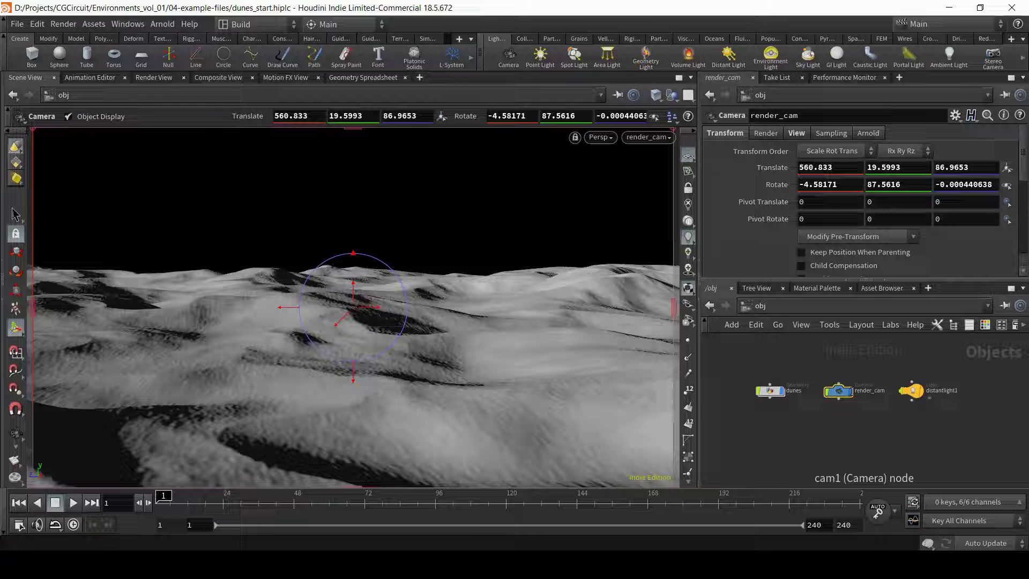
Inside the dunes network, pan to heightfield1 and nudge it slightly above the noise nodes.
double_click(771, 391)
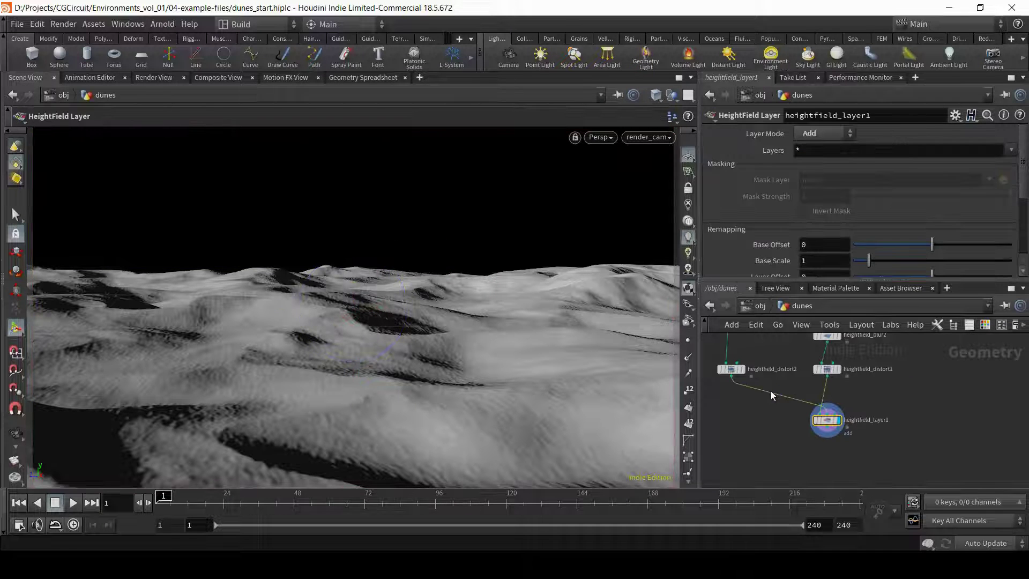
middle_click_drag(764, 423, 753, 429)
middle_click_drag(762, 337, 808, 405)
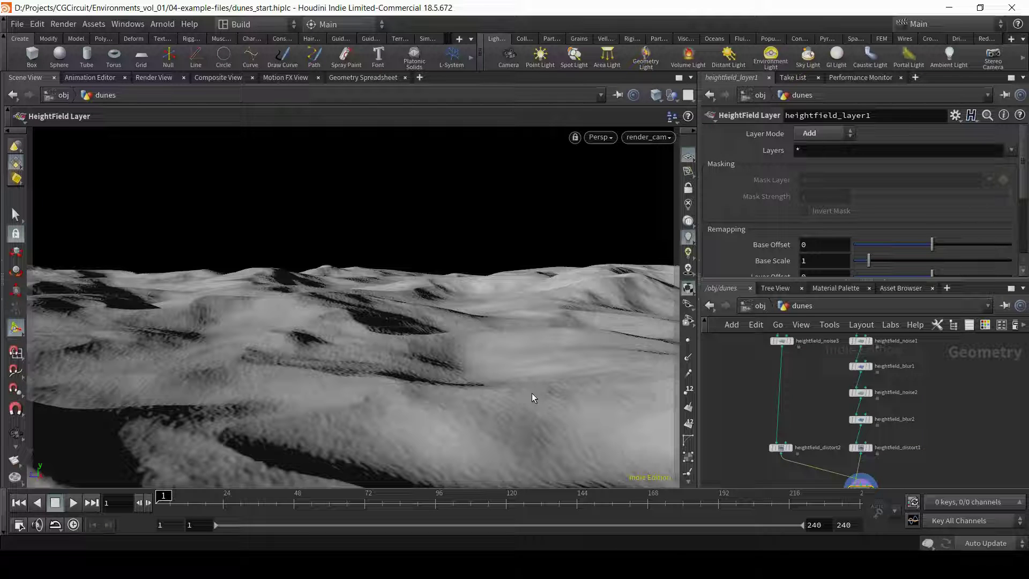
scroll(815, 368, "down", 2)
middle_click_drag(815, 369, 818, 414)
scroll(885, 370, "up", 2)
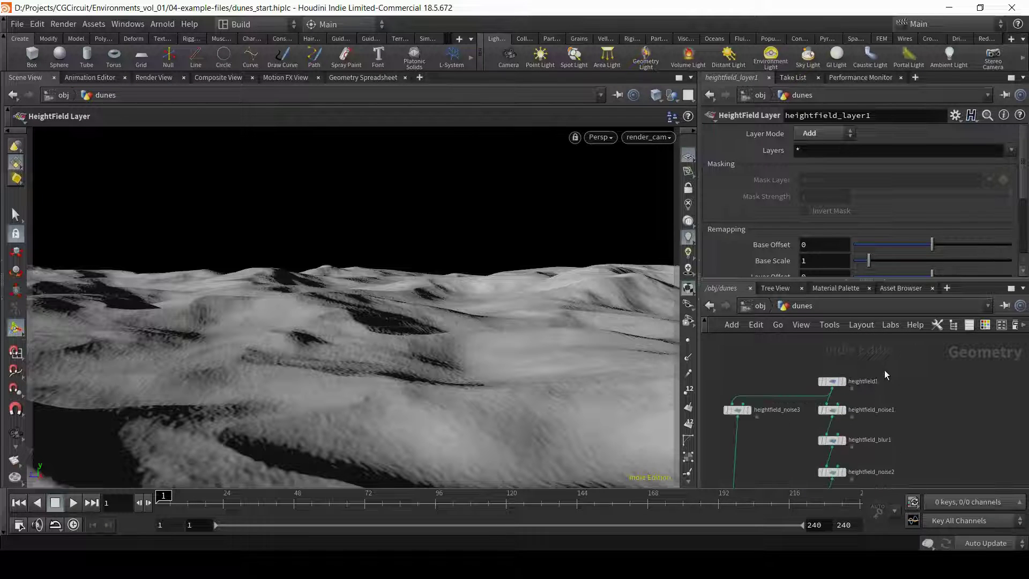
mouse_move(835, 380)
left_click_drag(835, 377, 836, 374)
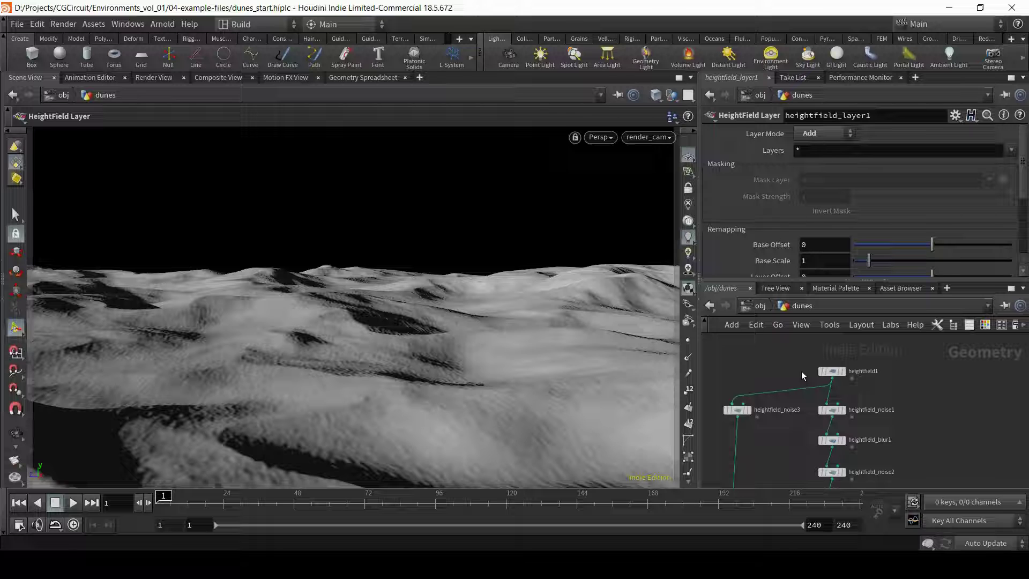
left_click_drag(1022, 182, 1023, 139)
Change heightfield1's Grid Spacing from .5 to .25.
left_click(832, 371)
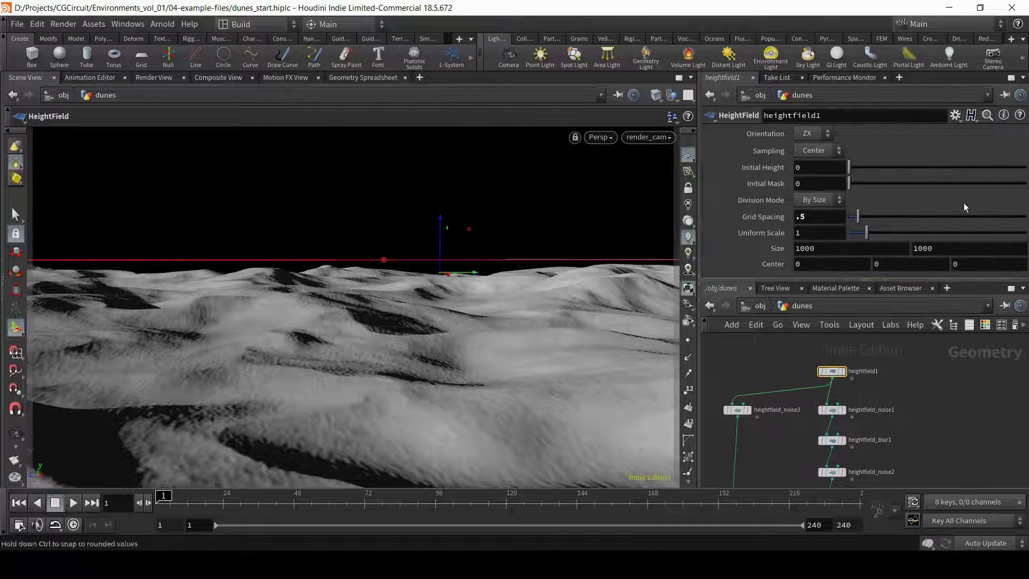
left_click(799, 218)
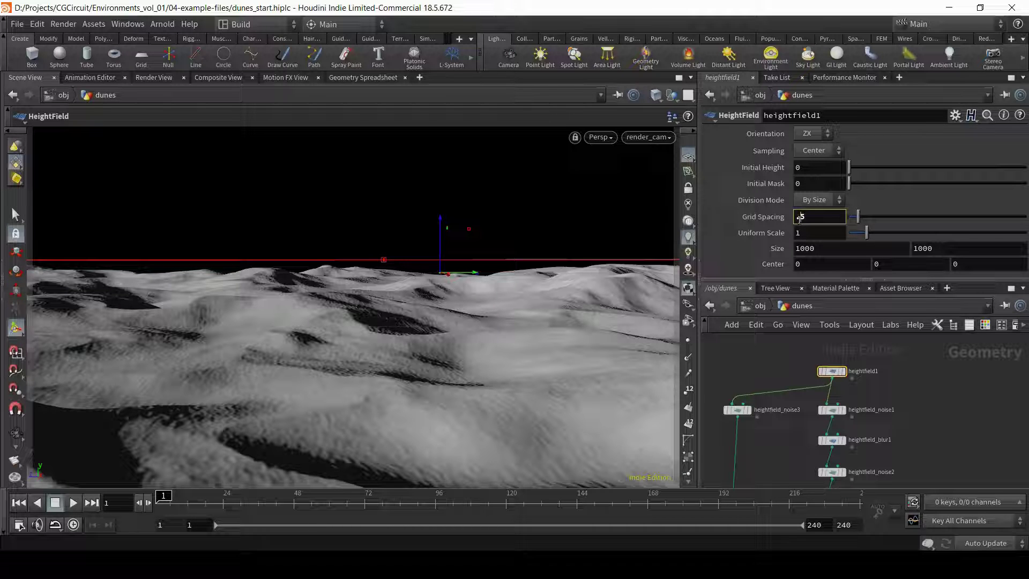
type("2")
key("Return")
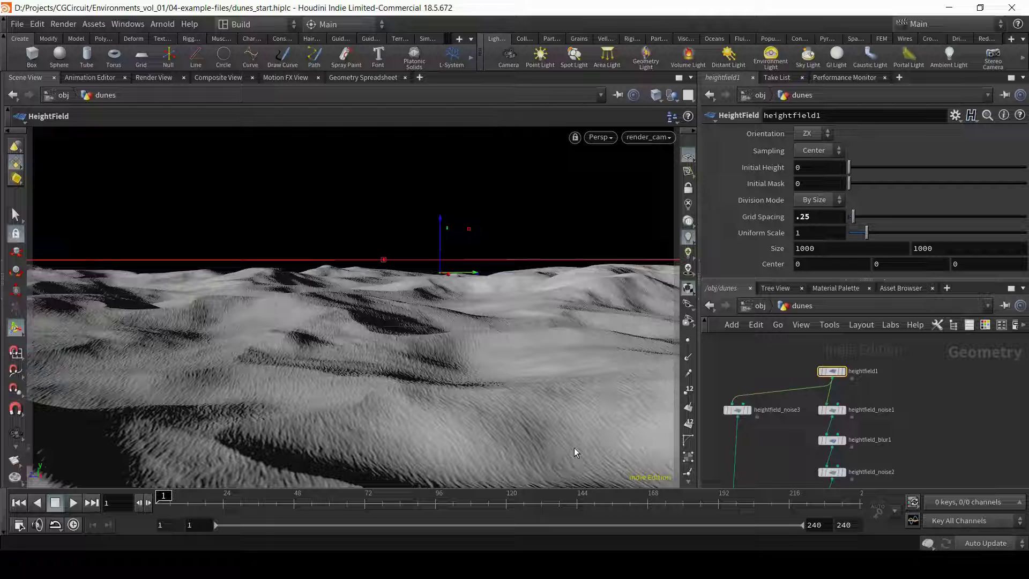
middle_click_drag(754, 369, 787, 354)
Set heightfield_noise3's Amplitude from .2 to .1, then deselect the node.
left_click(772, 399)
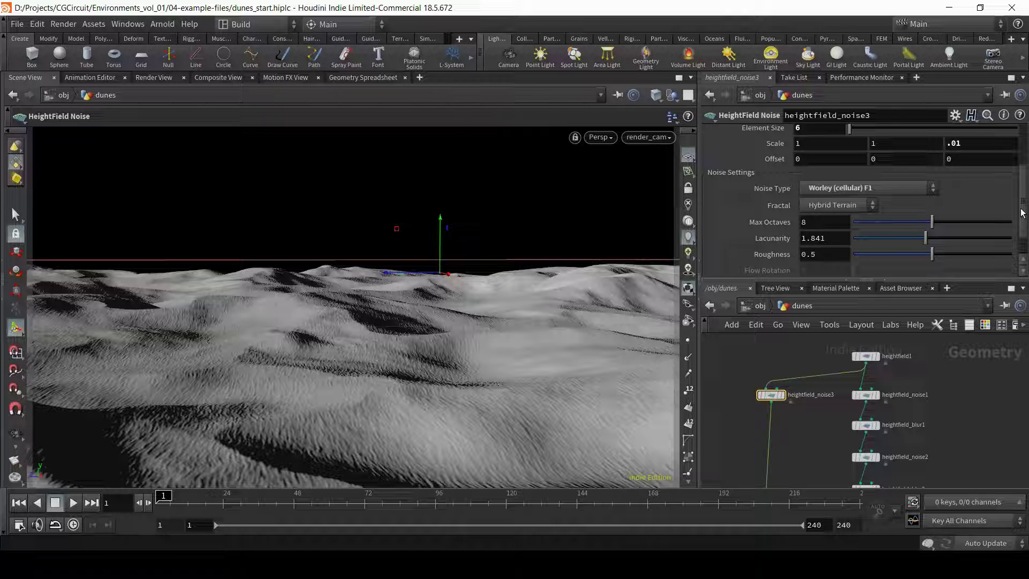
scroll(1021, 213, "up", 5)
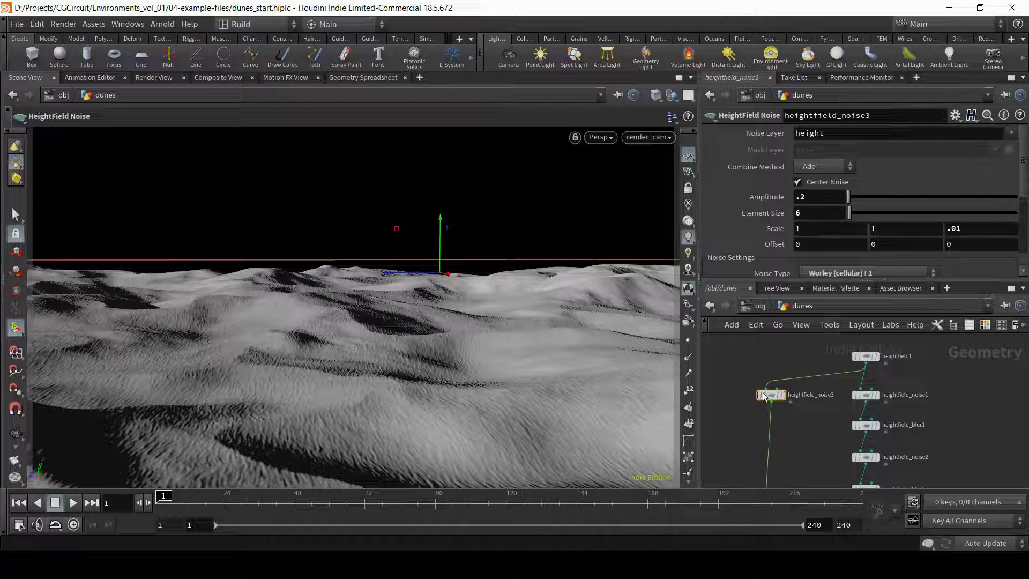
left_click(801, 201)
left_click_drag(801, 201, 808, 201)
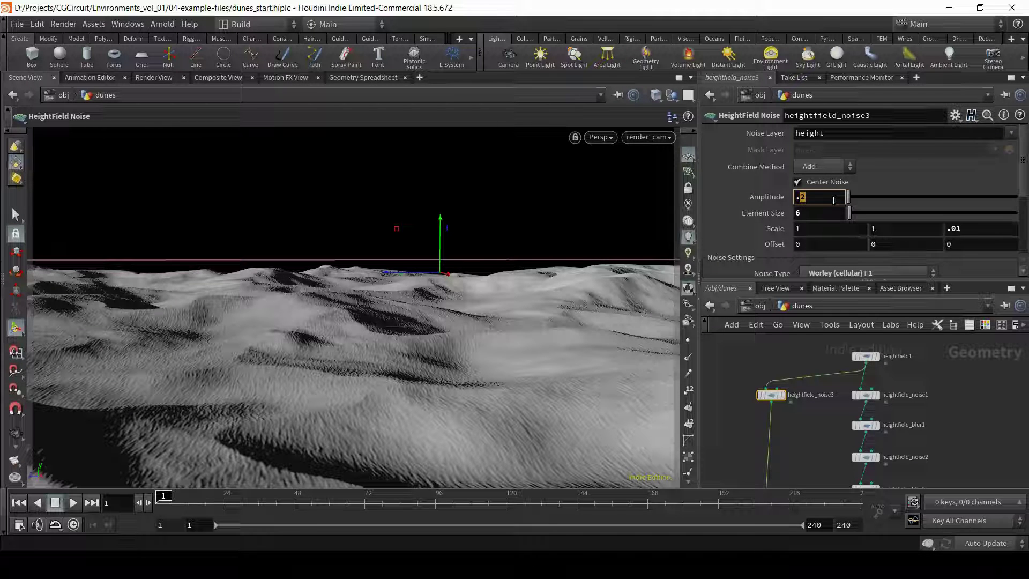
type("1")
key("Return")
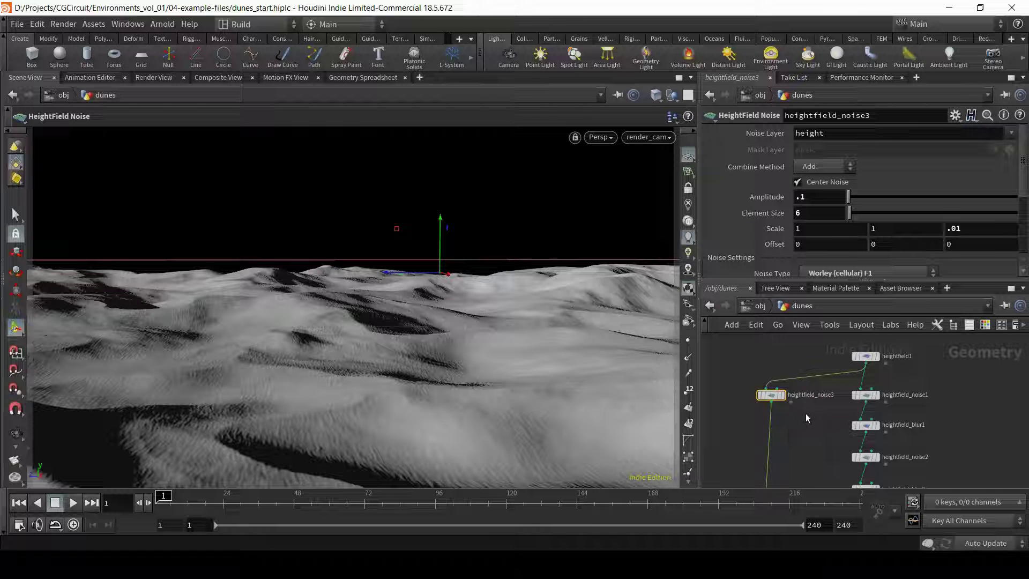
left_click(793, 427)
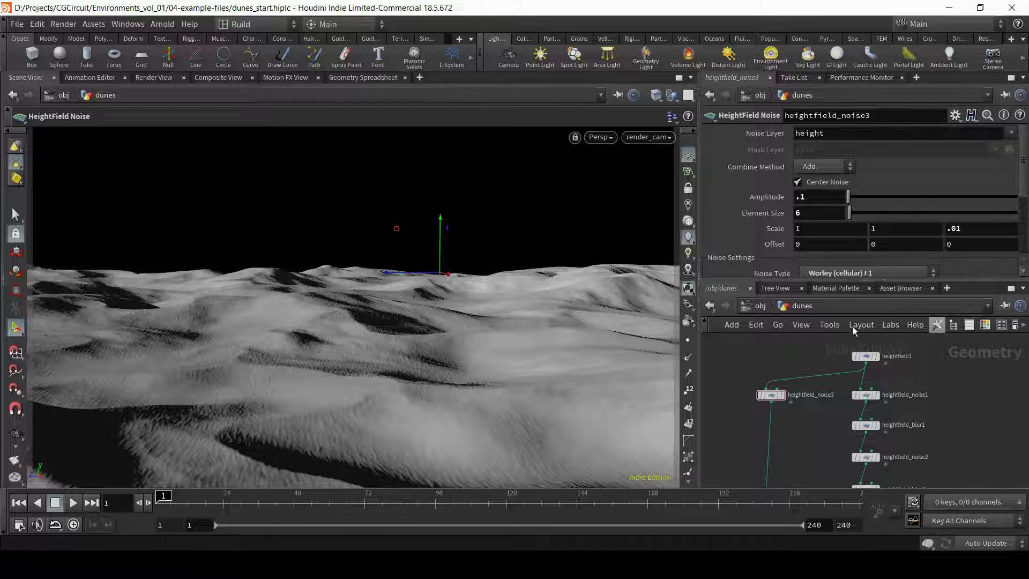
Change heightfield1's Grid Spacing from .25 back to .5, then deselect it.
left_click(866, 356)
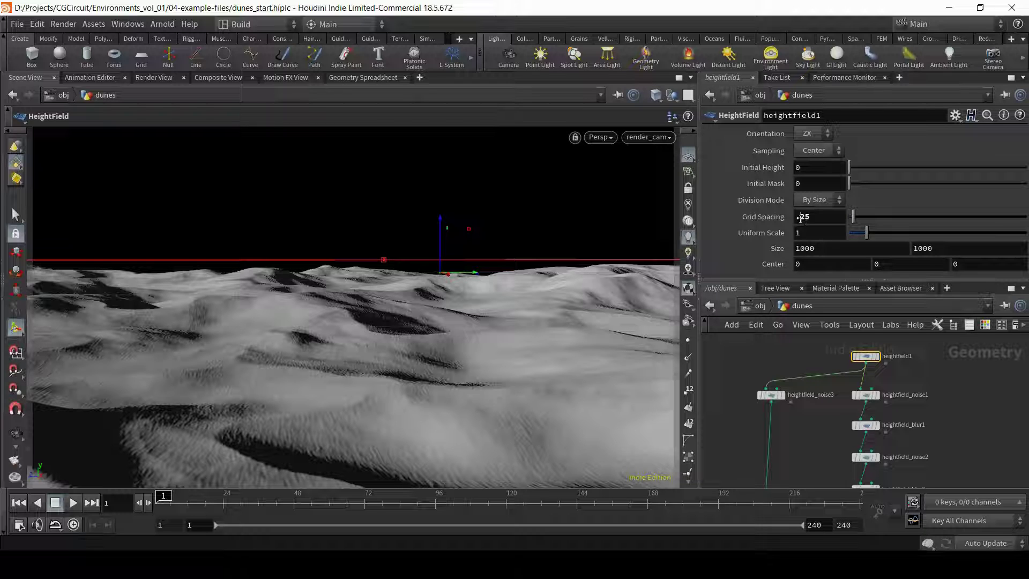
left_click_drag(801, 218, 817, 221)
type("5")
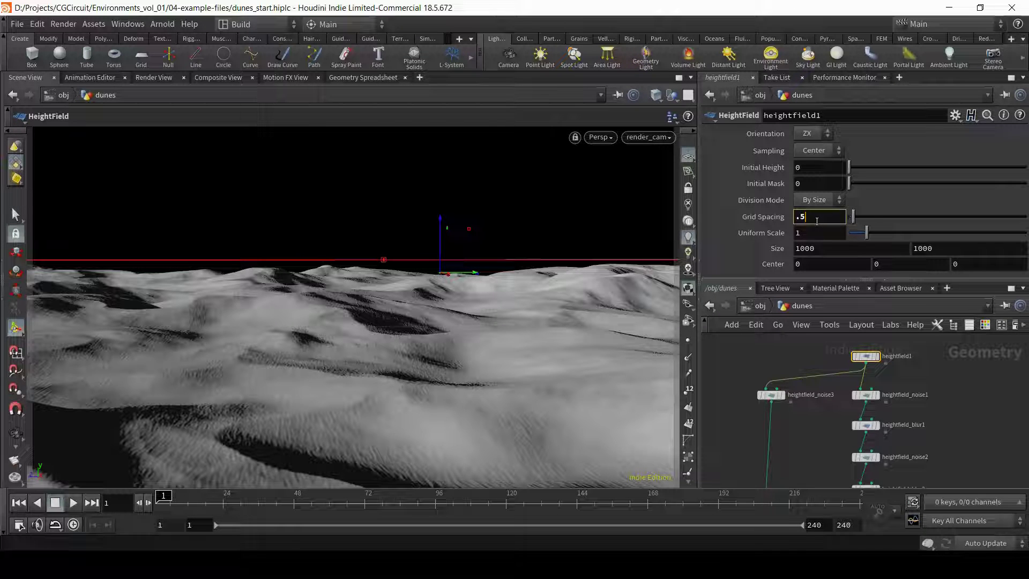
key("Return")
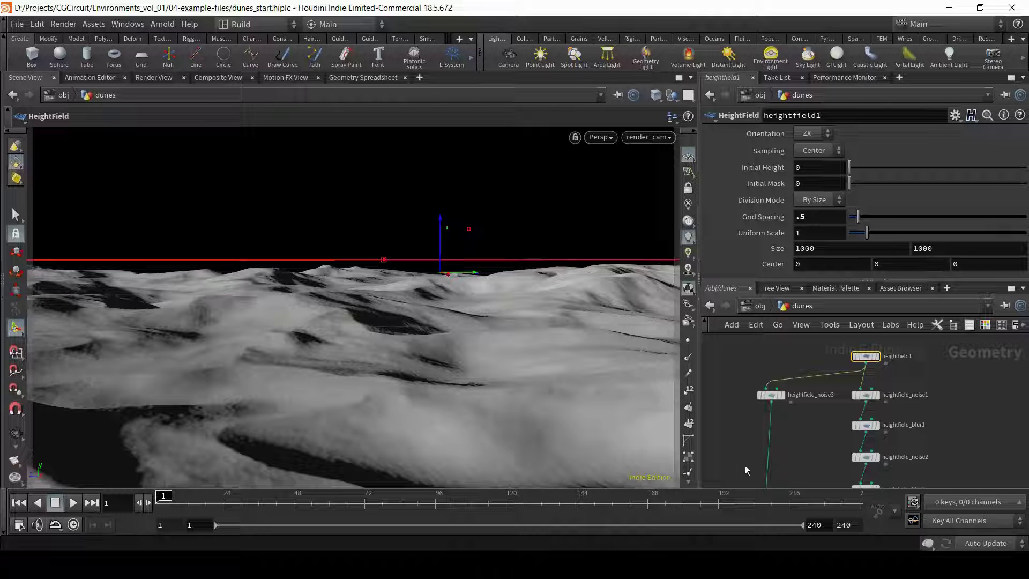
left_click(794, 457)
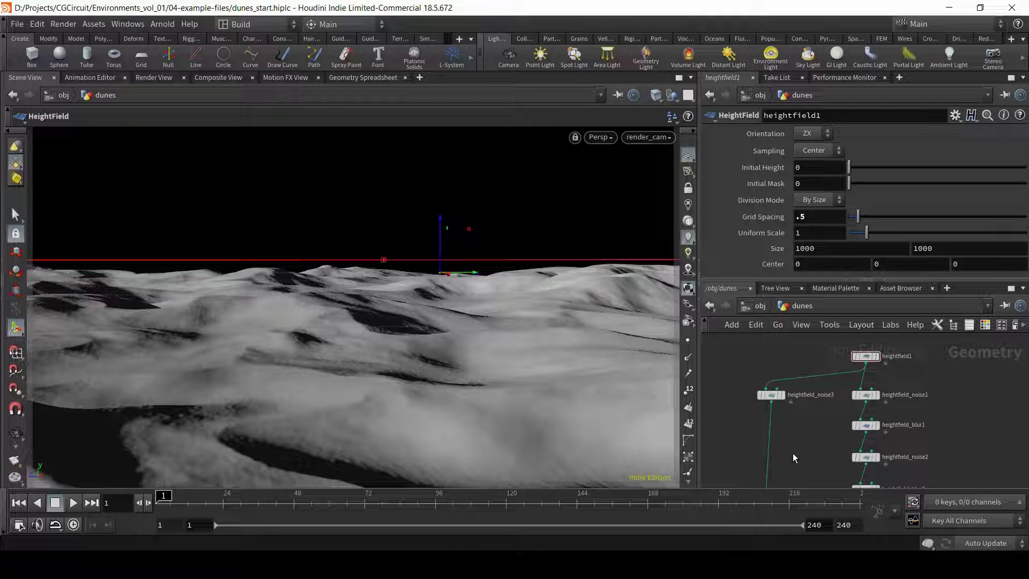
Add a HeightField Transform (hftra) wired beneath heightfield_noise3.
key("Tab")
type("hftra")
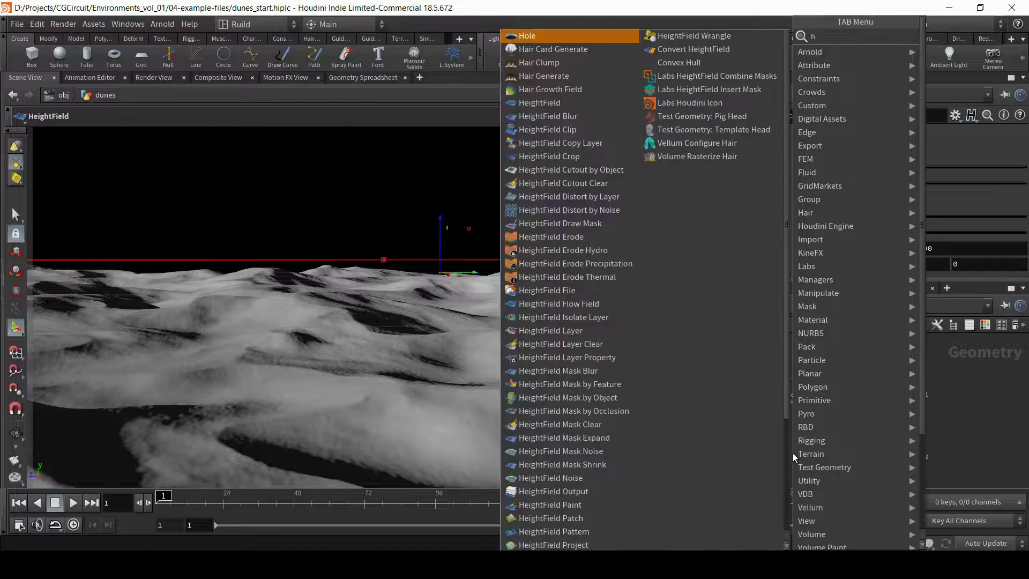
key("Return")
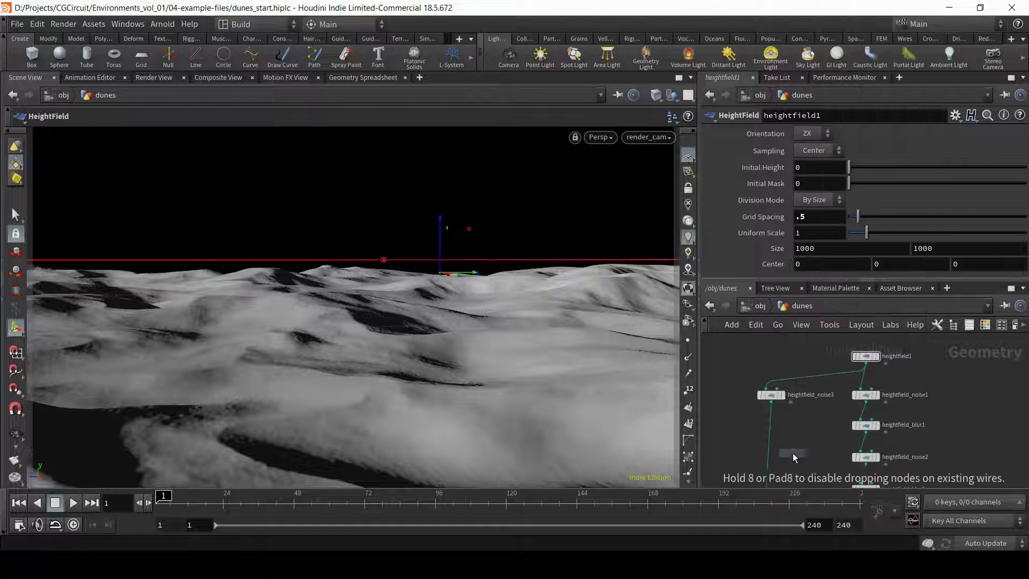
left_click(793, 453)
left_click_drag(793, 453, 775, 436)
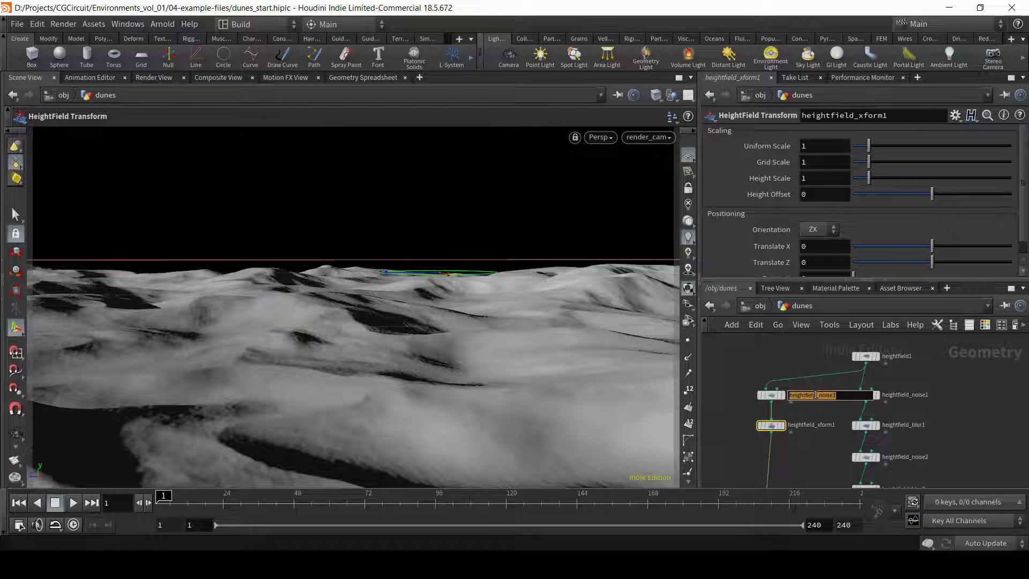
Rename the heightfield_noise3 node to grooves.
double_click(840, 395)
double_click(840, 395)
type("groove")
key("Return")
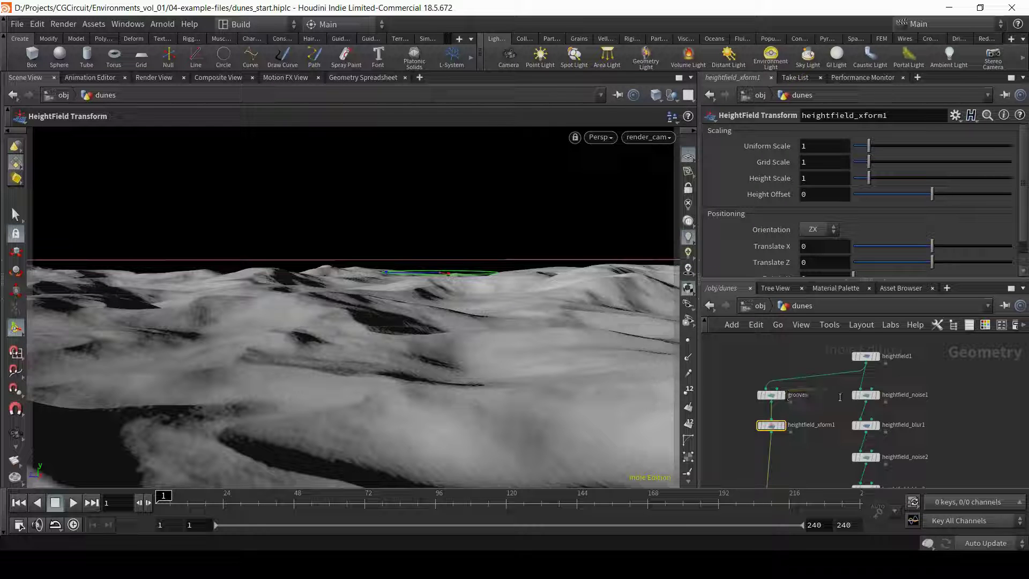
type("s")
key("Return")
scroll(1022, 212, "down", 1)
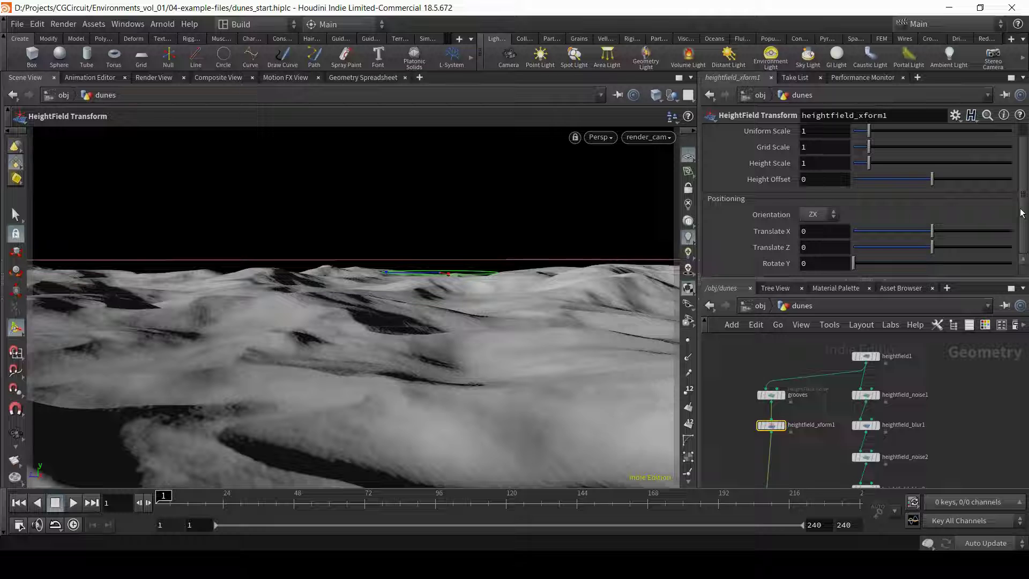
Set heightfield_xform1's Rotate Y to 30.
left_click(826, 263)
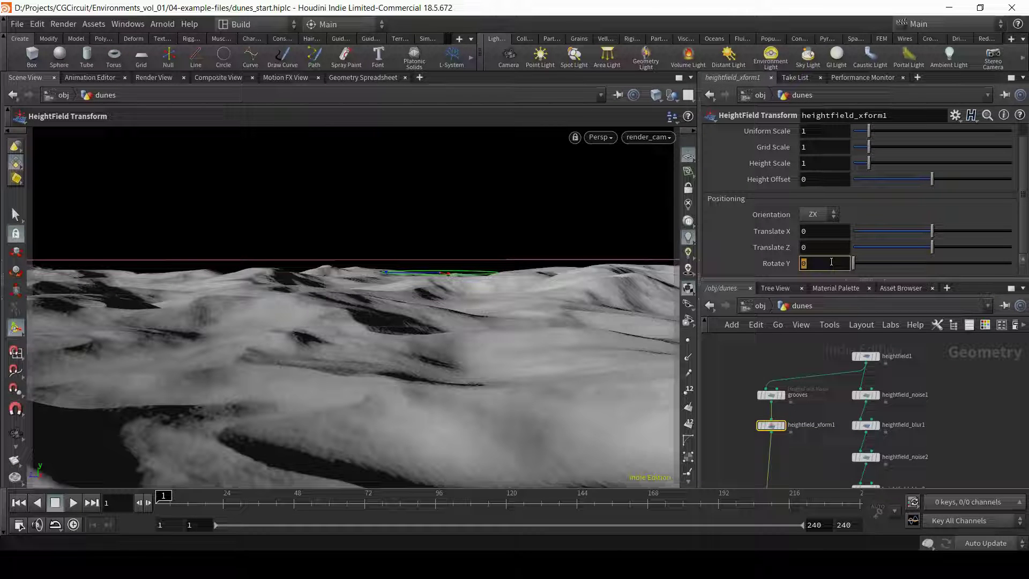
type("30")
key("Return")
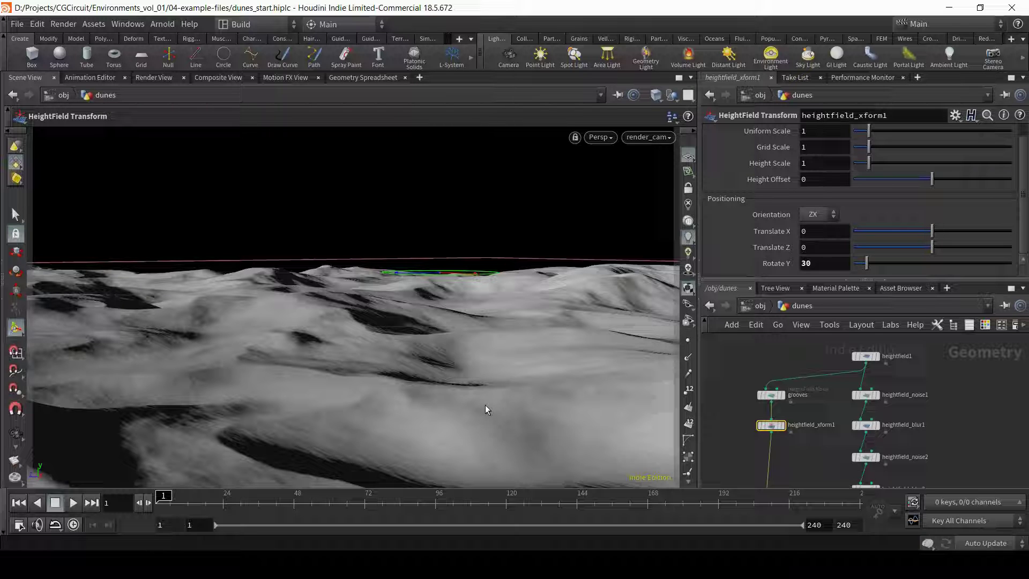
Display heightfield_noise1 alone, then orbit, frame and zoom to inspect its cellular terrain.
scroll(973, 413, "up", 3)
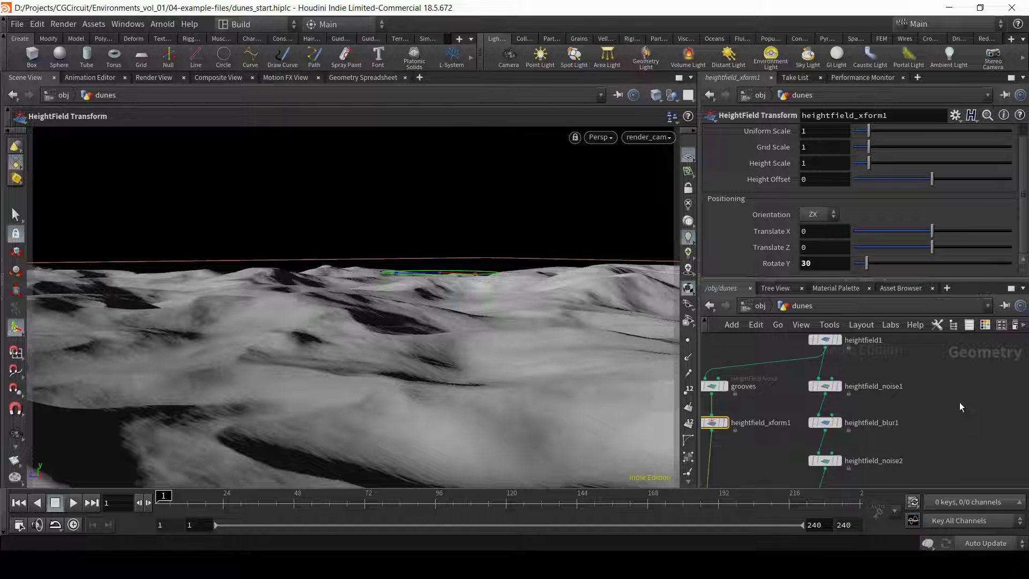
left_click(824, 388)
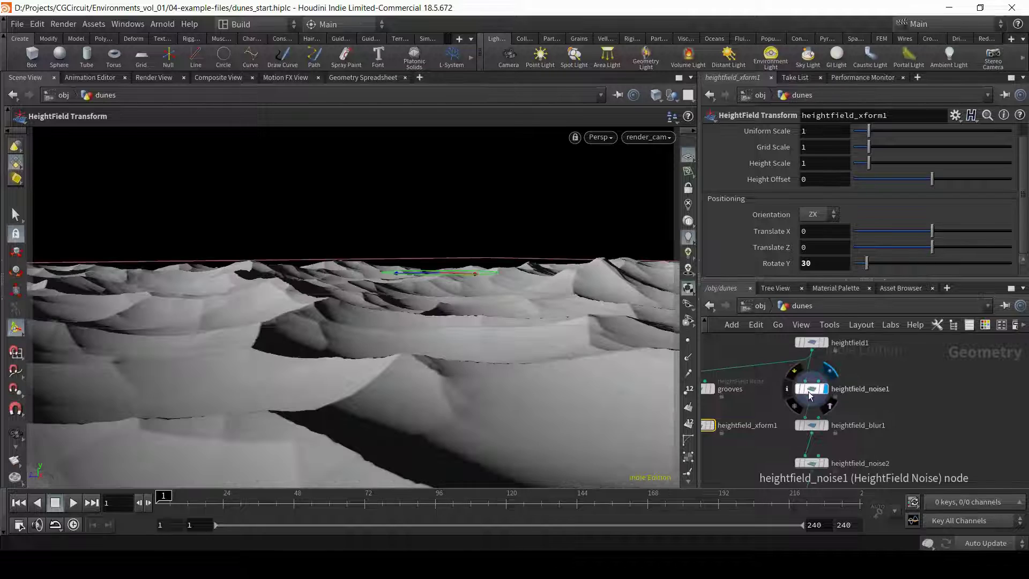
left_click(810, 392)
key("Escape")
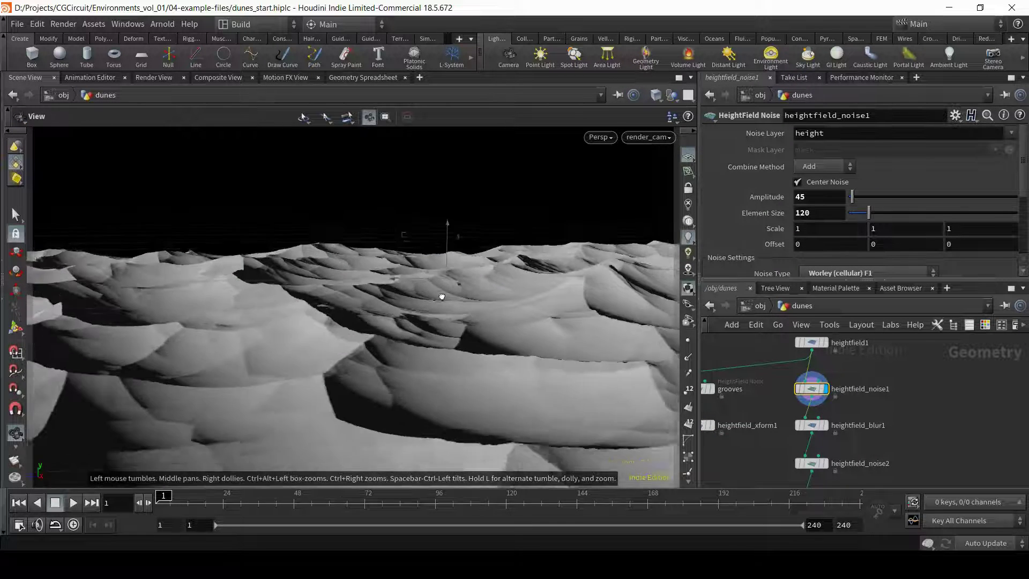
left_click_drag(444, 292, 518, 338)
key("f")
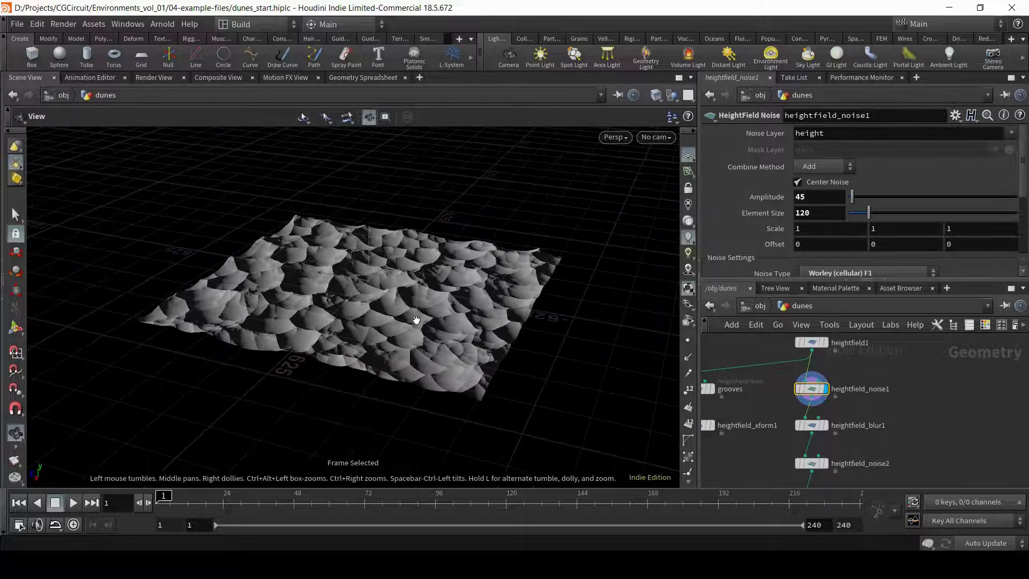
scroll(405, 319, "up", 8)
key("Return")
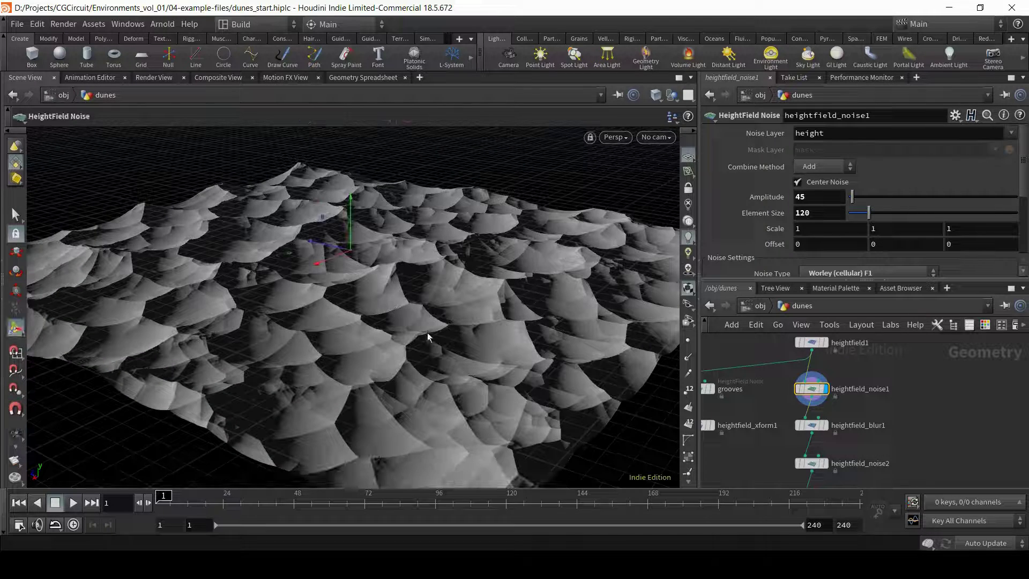